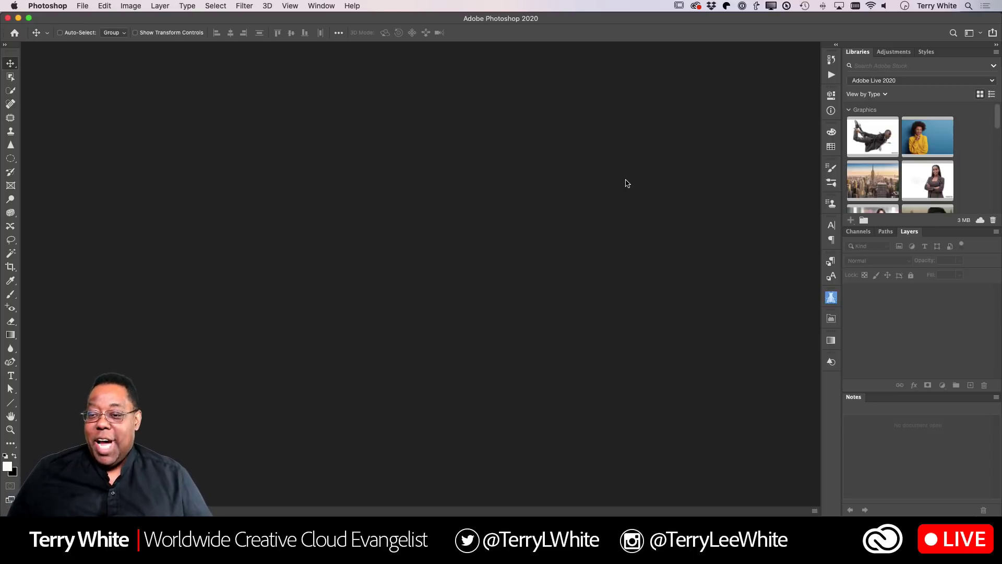
Open the dark close-up portrait of the man at sunset from the Adobe Live 2020 library as its own document
scroll(882, 192, down, 3)
scroll(890, 191, down, 1)
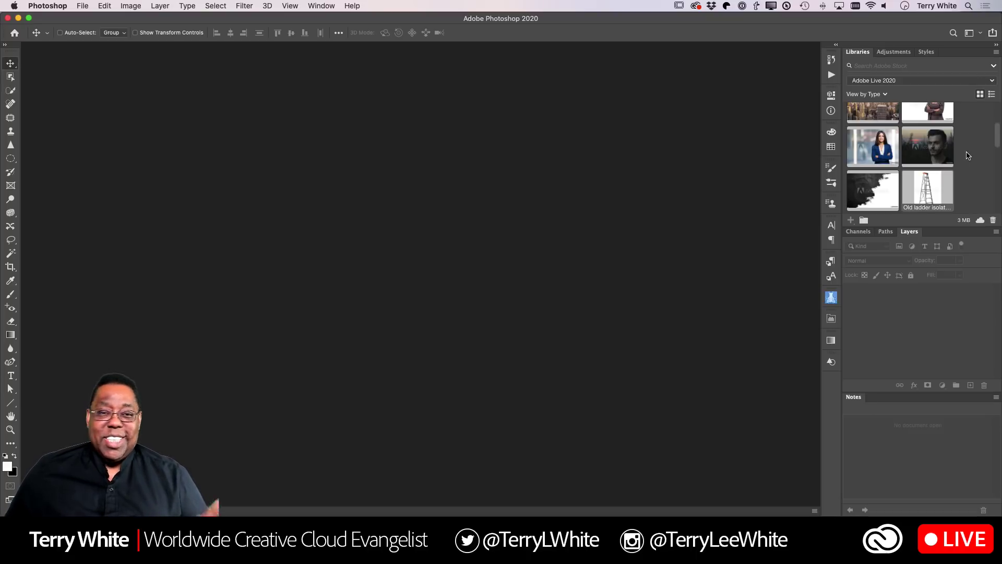
double_click(938, 153)
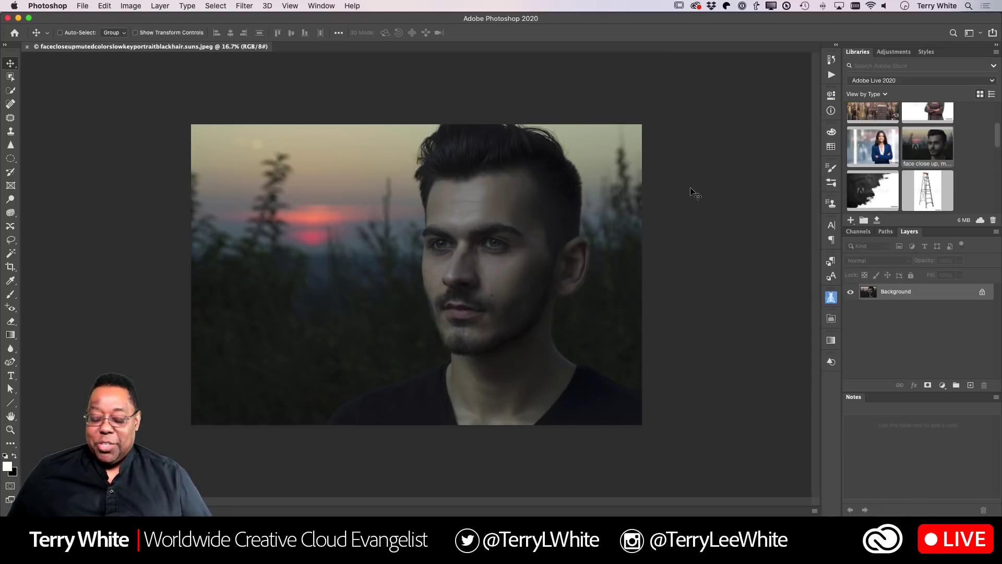
key(super+0)
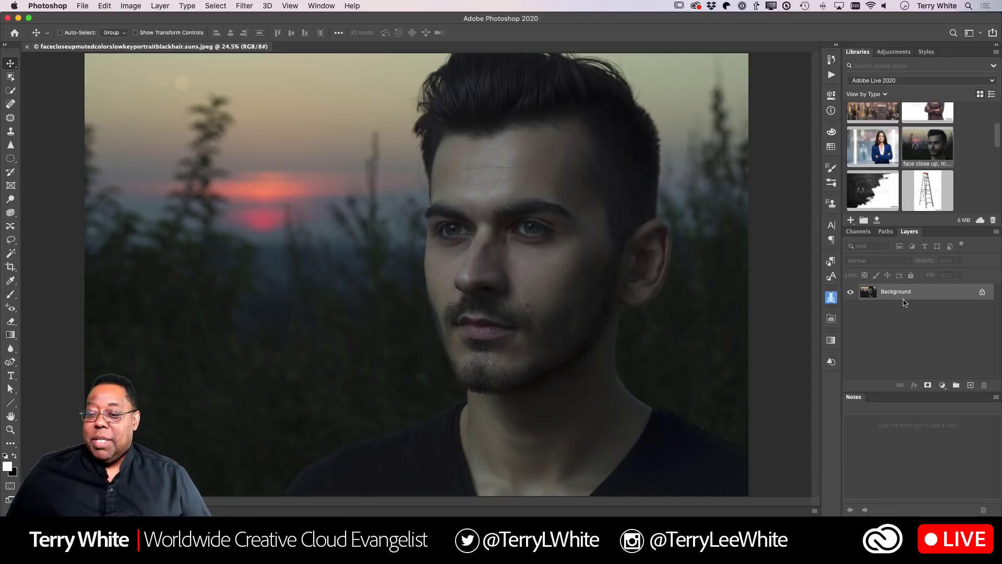
Duplicate the Background layer and rename the copy "Lighten it up"
drag(913, 295, 970, 384)
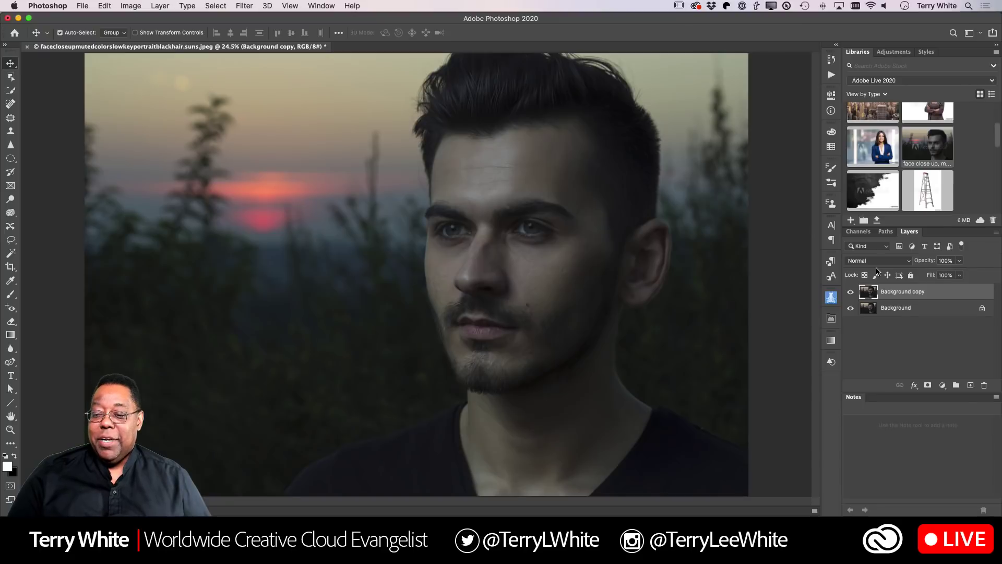
double_click(891, 291)
text(Ligh)
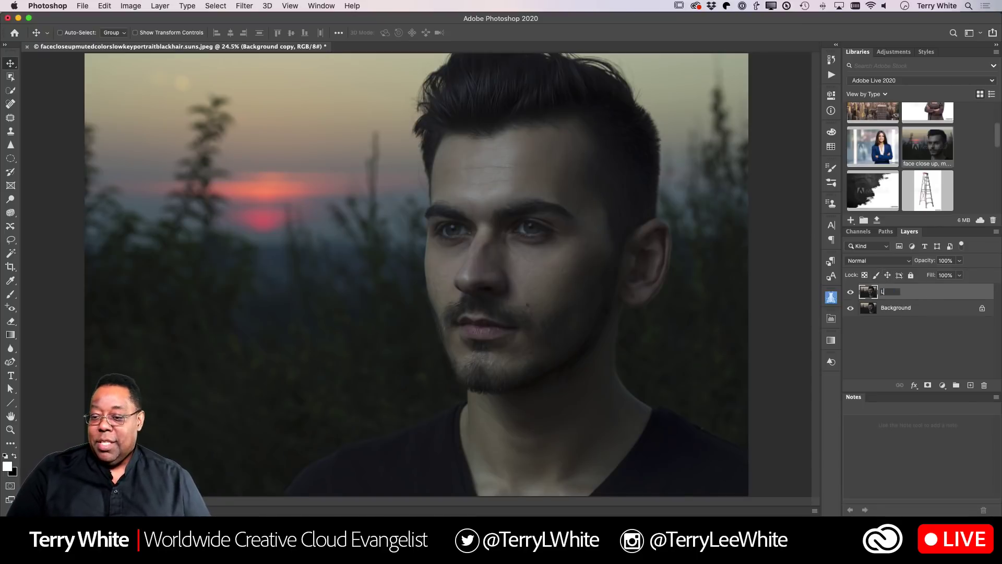
key(BackSpace)
key(BackSpace)
key(BackSpace)
text(igh)
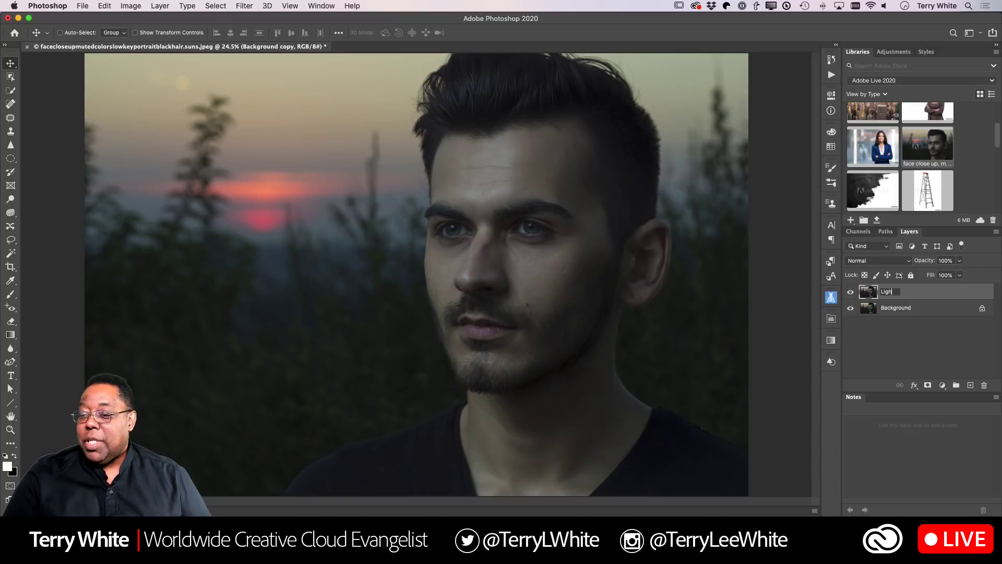
text(t)
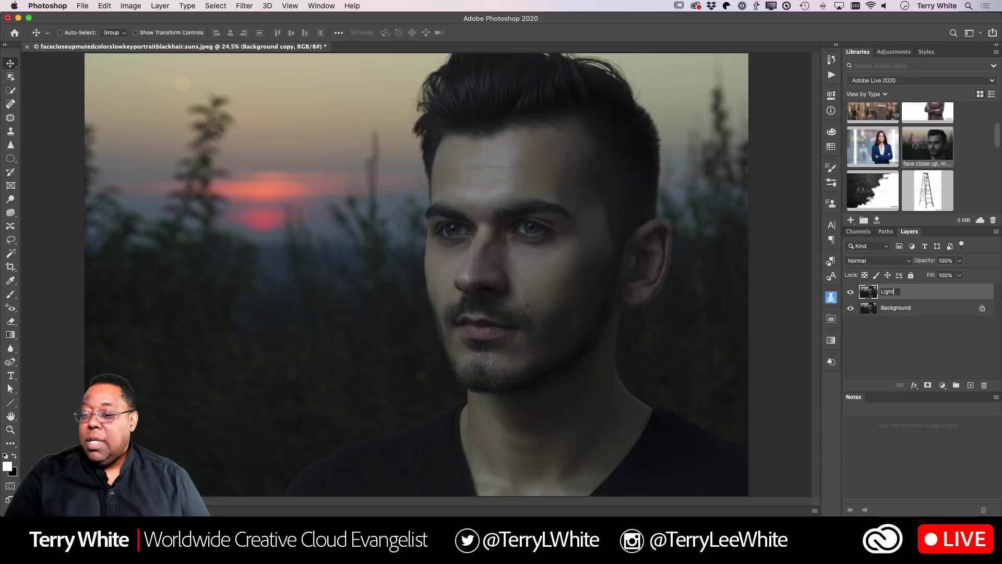
text(en It up)
key(Return)
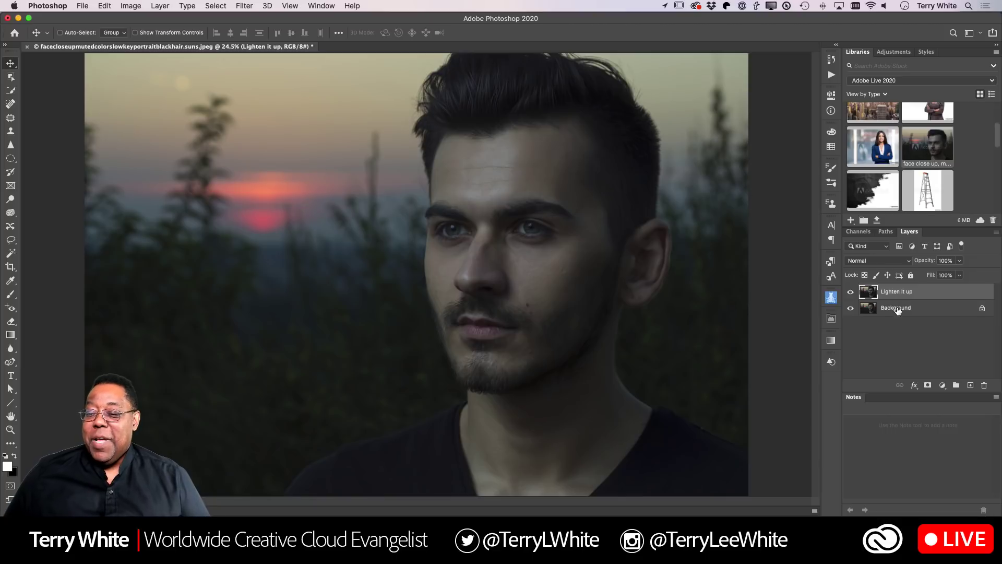
Set the blend mode of the Lighten it up layer to Screen
click(878, 261)
click(878, 260)
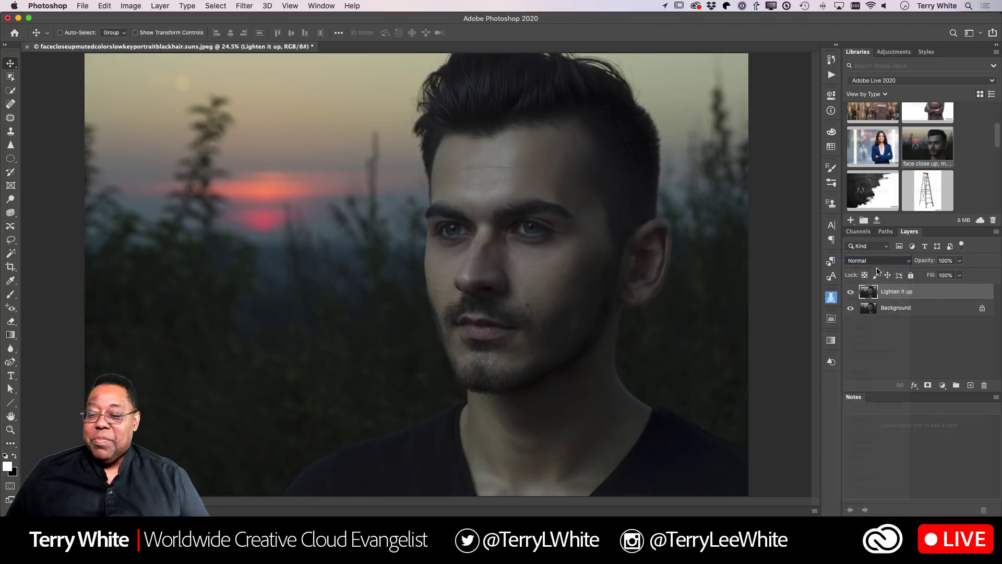
click(873, 259)
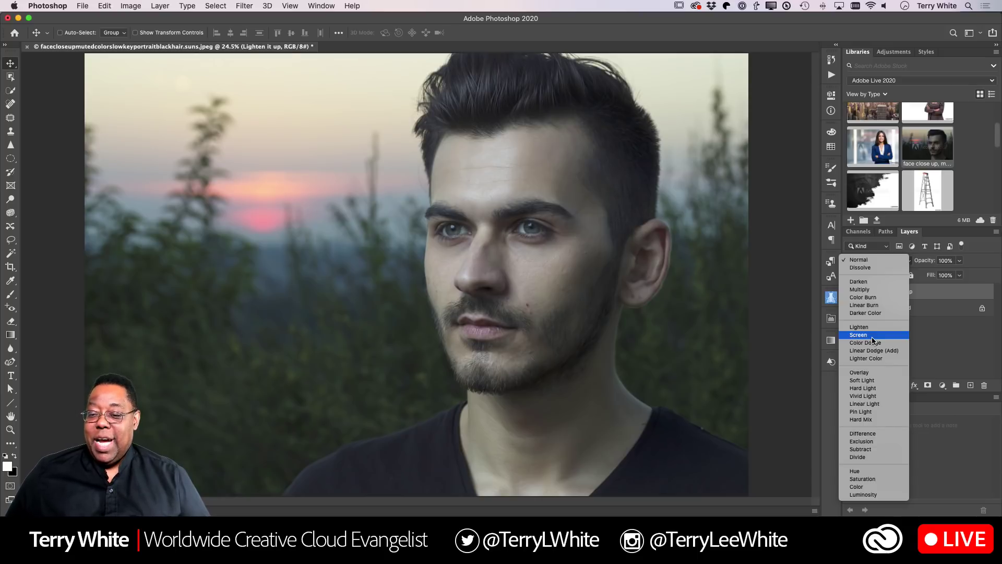
click(872, 340)
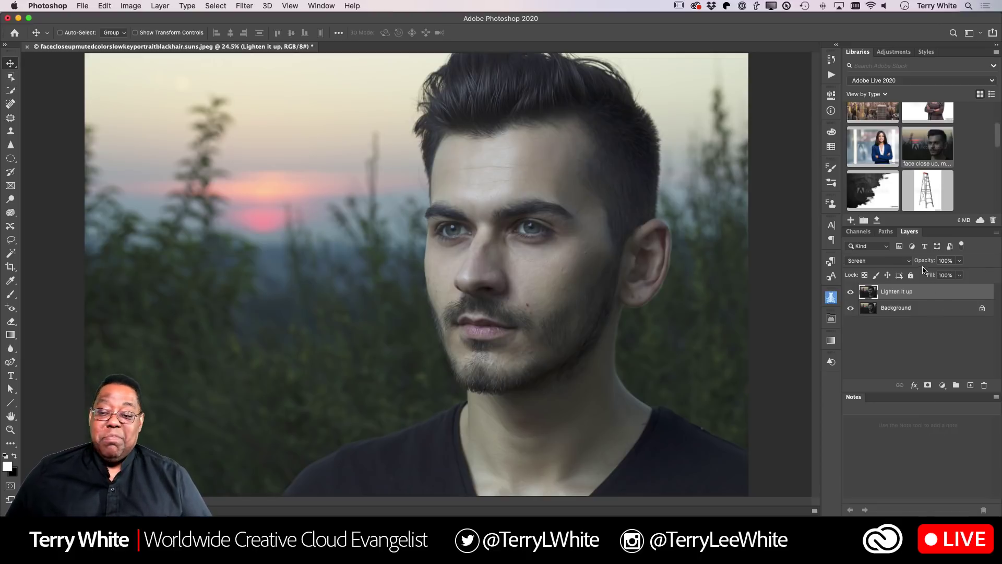
Try the Lighten it up layer at 66% opacity against the original image and restore it to full opacity
mouse_move(926, 263)
mouse_down()
mouse_move(908, 267)
mouse_move(924, 262)
mouse_up()
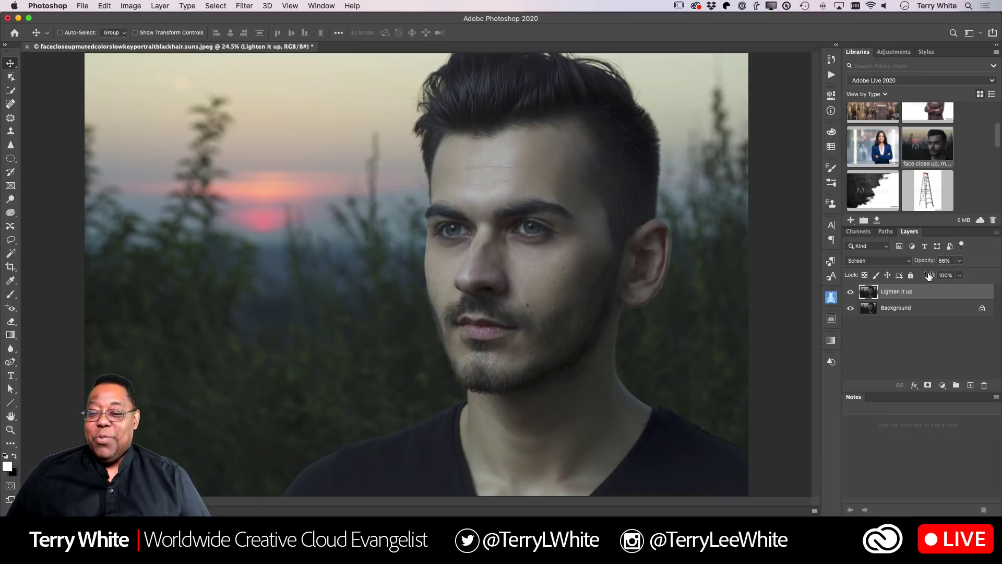
click(851, 292)
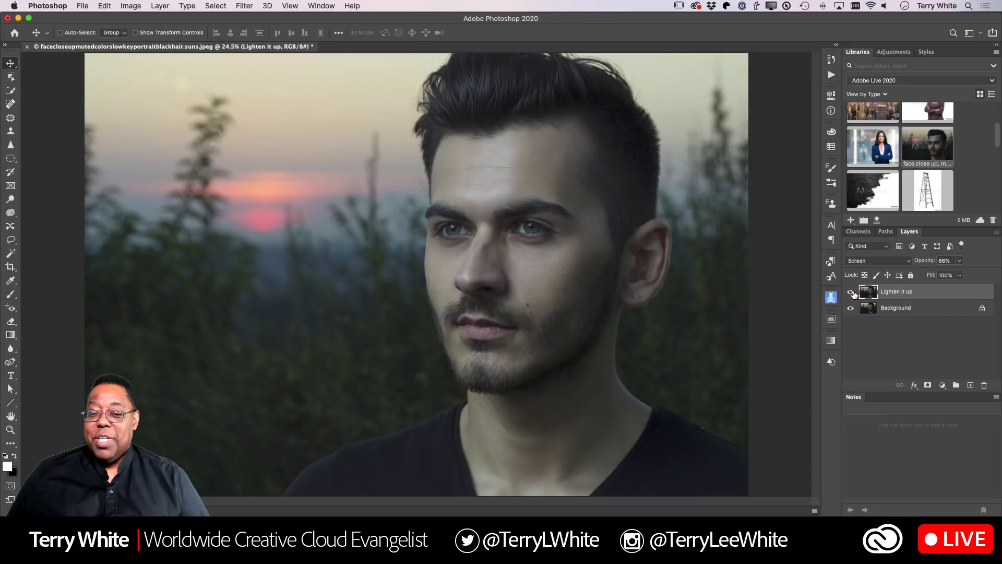
click(850, 293)
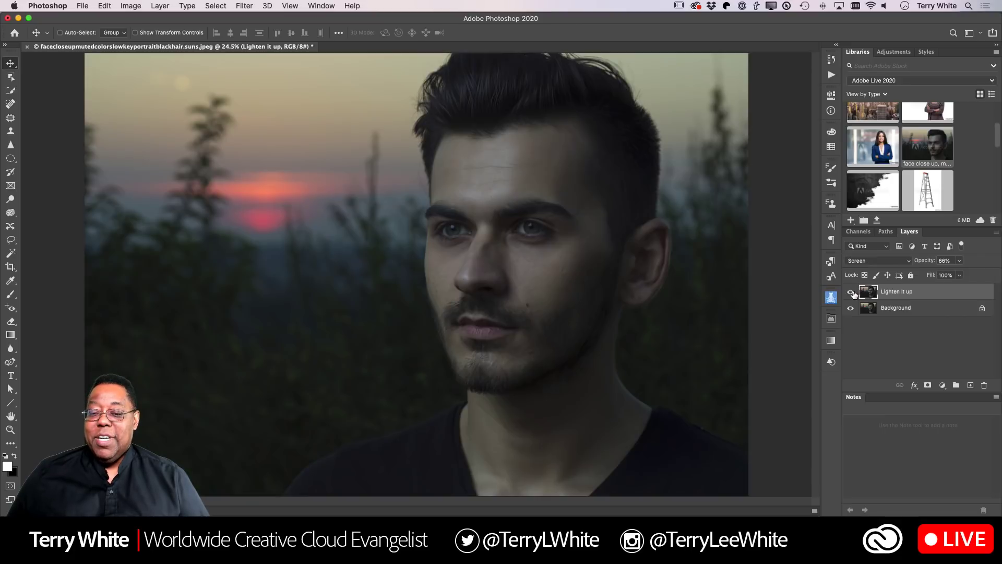
click(851, 293)
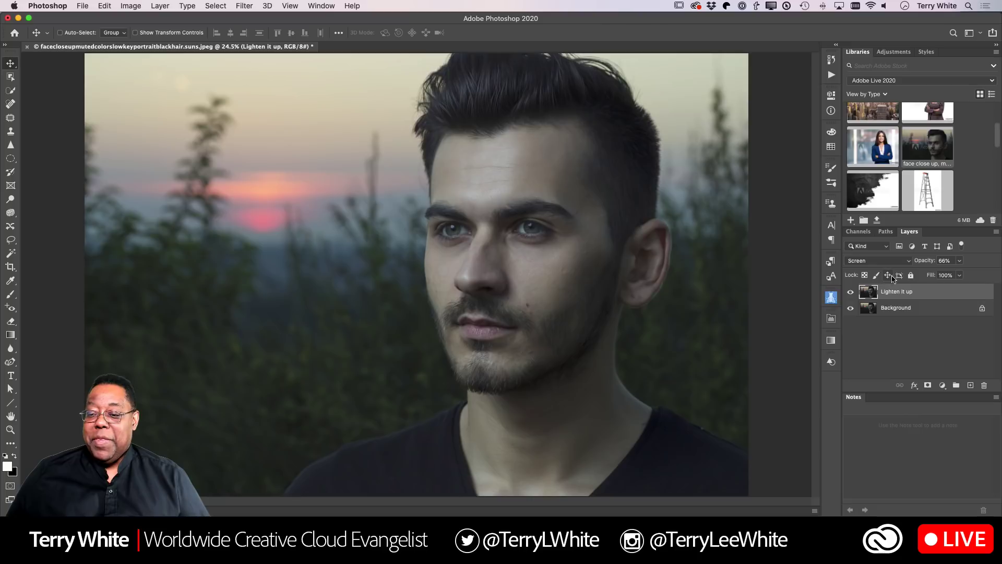
drag(921, 261, 952, 260)
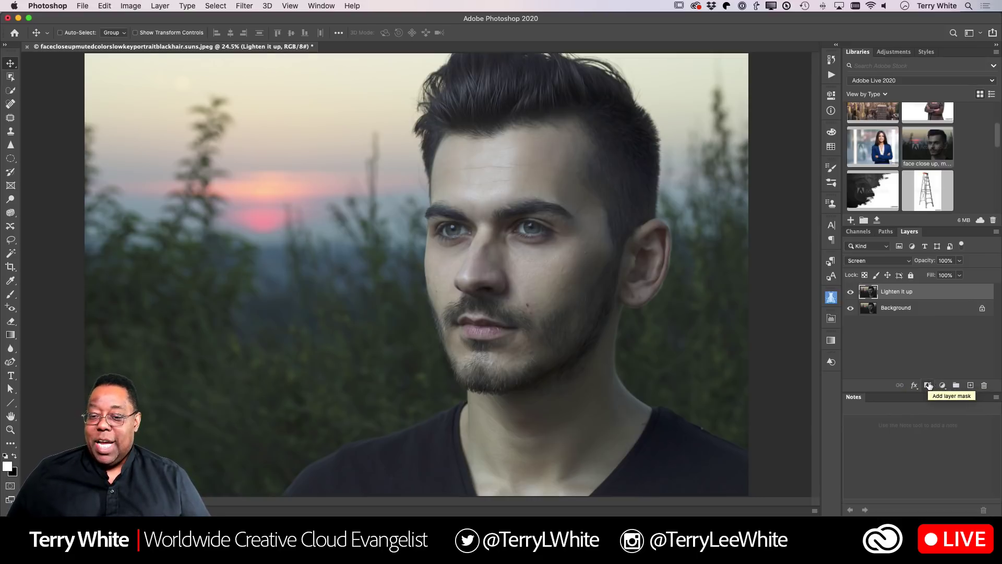
Add a black layer mask to the Lighten it up layer and set the Brush tool's size to 700
alt+click(928, 385)
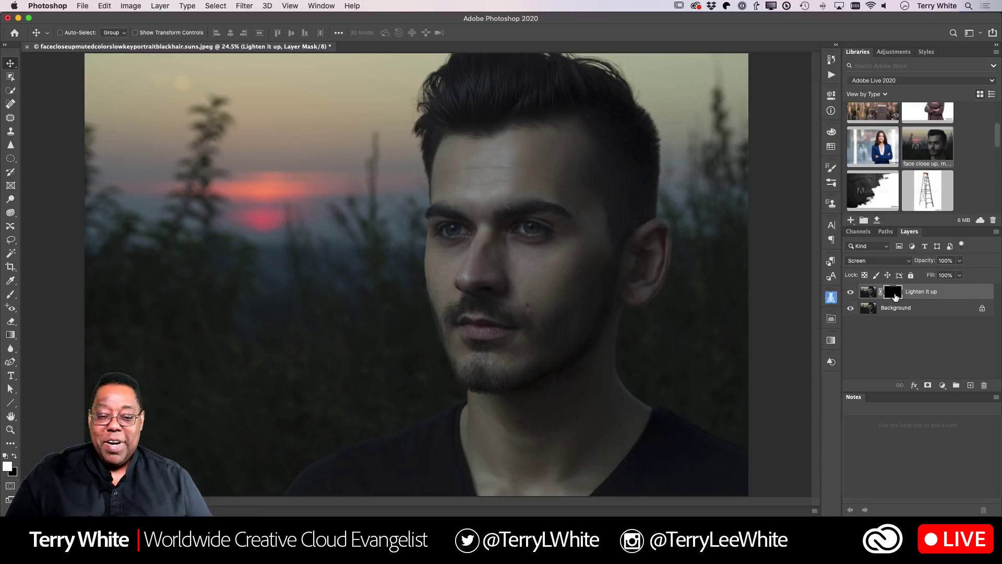
key(b)
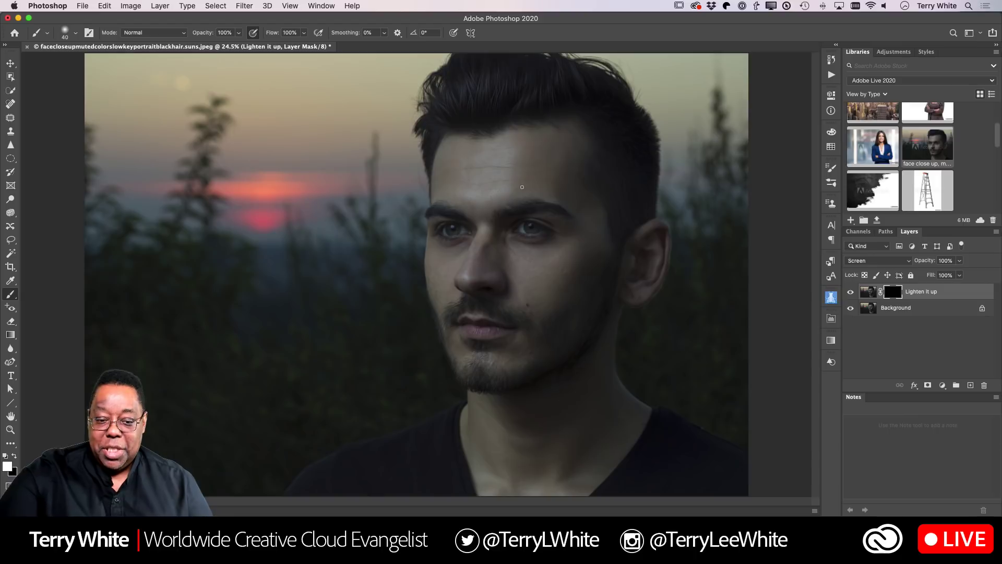
scroll(522, 187, up, 2)
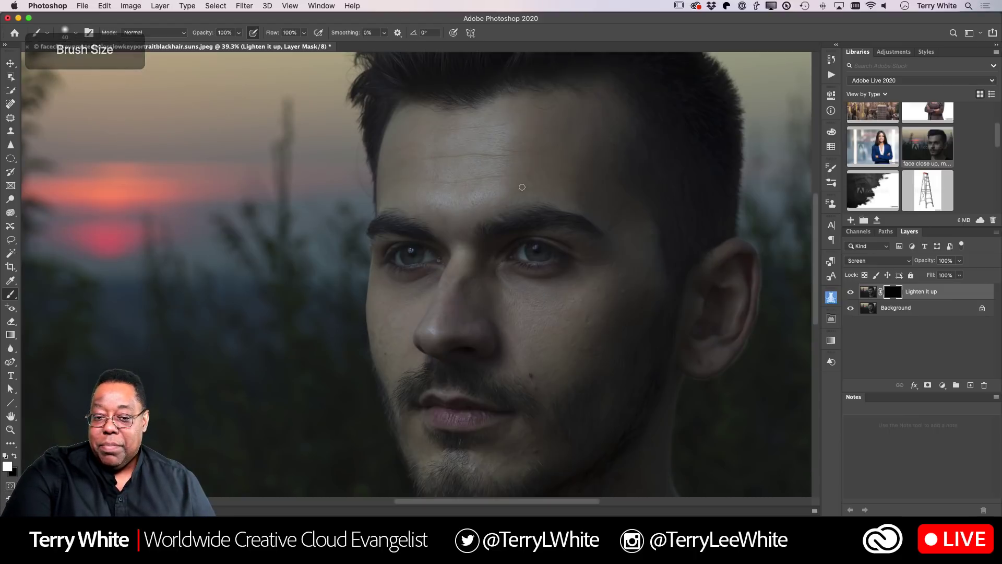
key(bracketright)
key(bracketright)
key(bracketright)
key(bracketright)
key(bracketright)
key(bracketright)
key(bracketright)
key(bracketright)
key(bracketright)
key(bracketright)
key(bracketright)
key(bracketright)
key(bracketright)
key(bracketright)
key(bracketright)
key(bracketright)
key(bracketright)
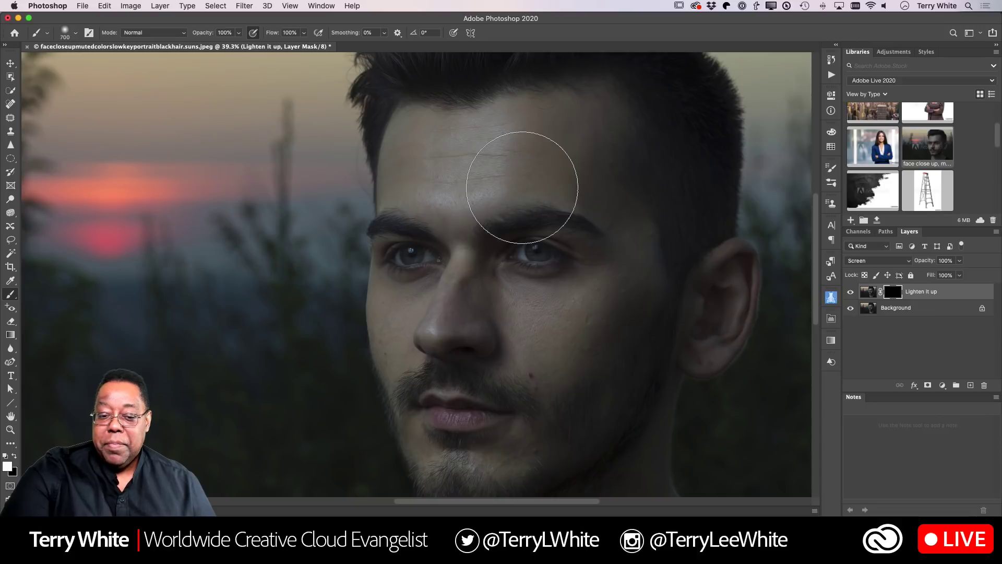
Paint white on the layer mask over the man's face, ear and neck to reveal the lightened layer there
key(super+minus)
key(super+minus)
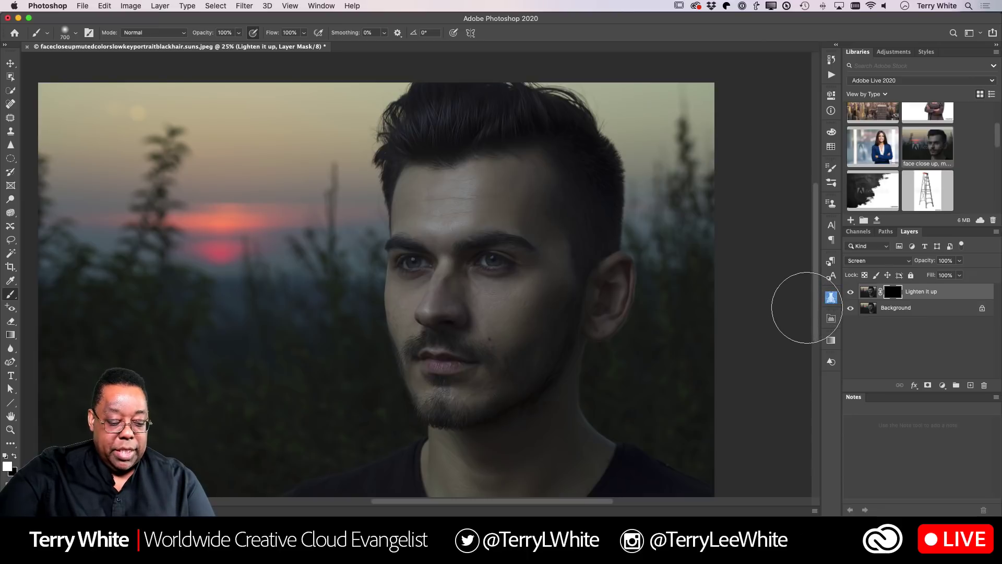
drag(527, 193, 496, 203)
mouse_move(465, 236)
mouse_down()
mouse_move(487, 196)
mouse_move(487, 212)
mouse_move(514, 205)
mouse_move(494, 197)
mouse_move(432, 213)
mouse_move(532, 197)
mouse_move(518, 181)
mouse_move(421, 165)
mouse_move(375, 212)
mouse_move(429, 169)
mouse_move(485, 167)
mouse_move(436, 132)
mouse_move(471, 113)
mouse_move(572, 230)
mouse_move(551, 314)
mouse_move(517, 364)
mouse_move(532, 295)
mouse_move(474, 370)
mouse_move(436, 279)
mouse_move(438, 355)
mouse_move(454, 409)
mouse_move(425, 335)
mouse_move(417, 260)
mouse_move(426, 291)
mouse_move(466, 312)
mouse_move(478, 444)
mouse_move(450, 467)
mouse_move(460, 480)
mouse_move(554, 440)
mouse_up()
drag(510, 476, 568, 288)
mouse_move(543, 215)
mouse_down()
mouse_move(527, 177)
mouse_move(491, 146)
mouse_move(454, 176)
mouse_up()
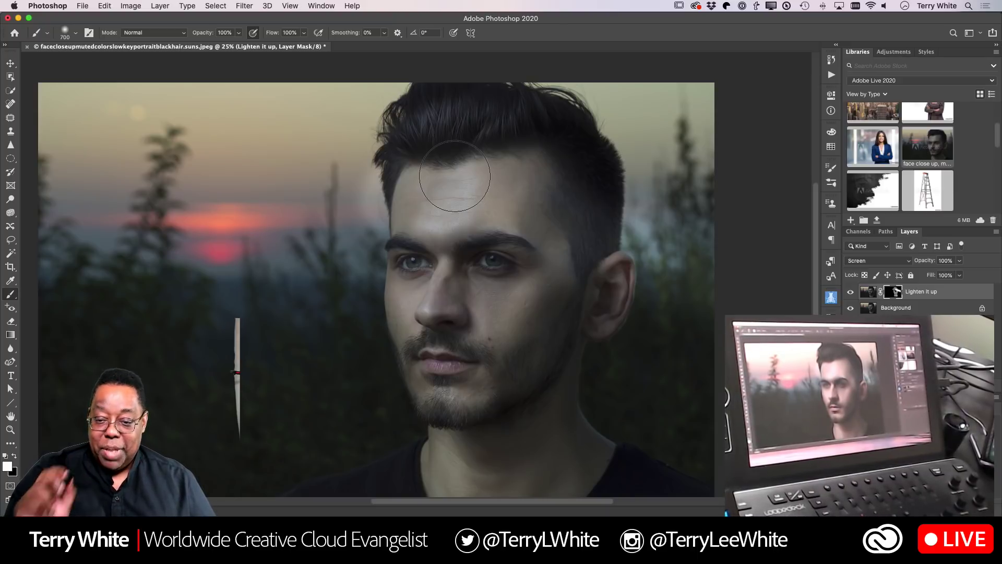
Paint black on the mask over the lightened spill beside the forehead, and white over the forehead itself
key(x)
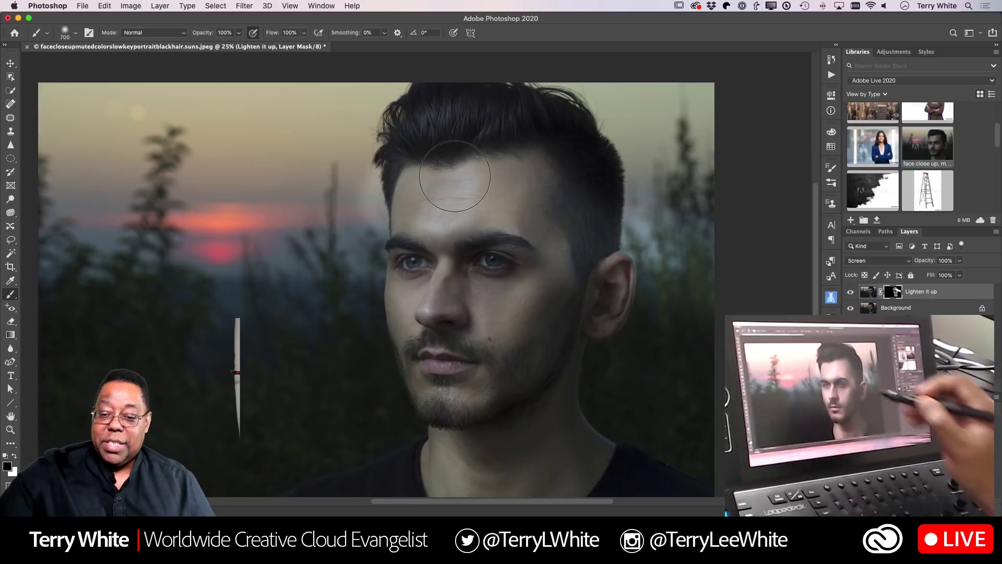
click(15, 6)
click(357, 237)
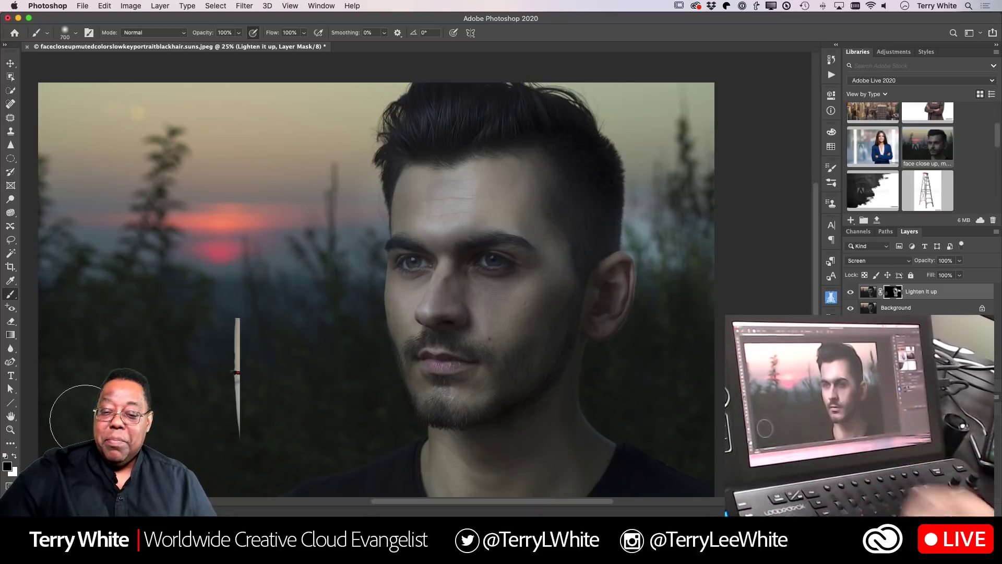
key(x)
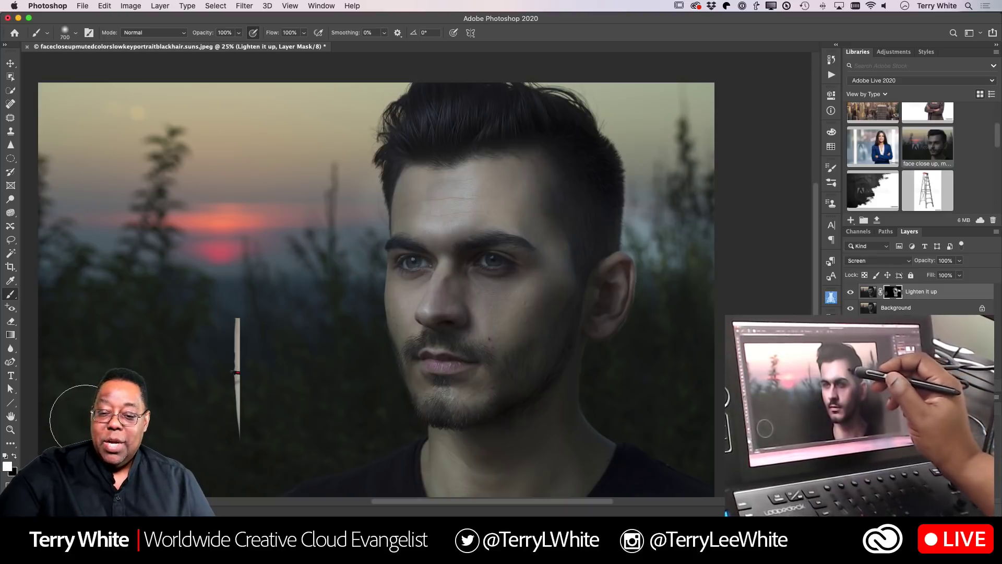
mouse_move(473, 185)
mouse_down()
mouse_move(444, 203)
mouse_move(472, 209)
mouse_up()
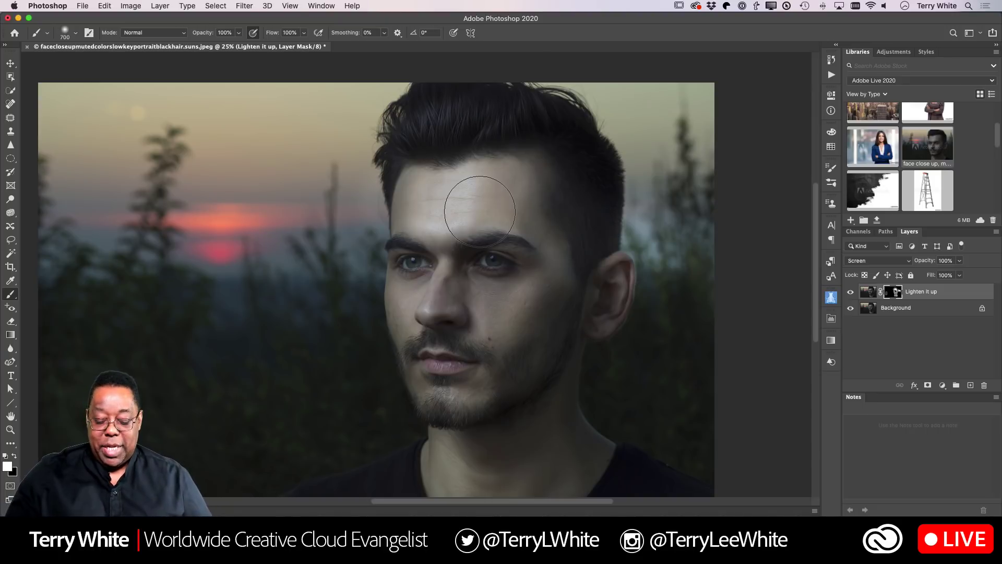
Lower the Lighten it up layer's opacity to 72% and compare the portrait with the layer hidden and shown
key(super+0)
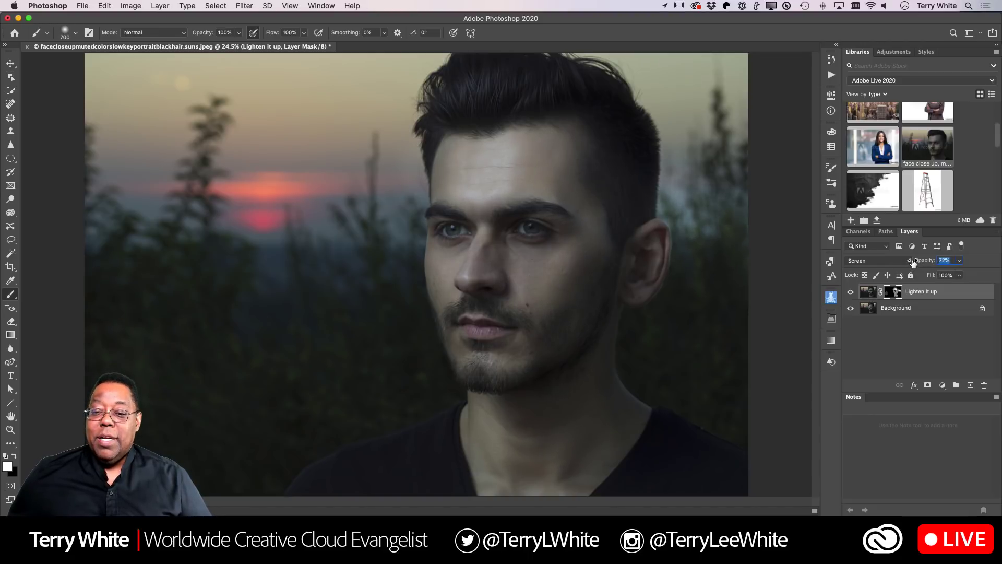
click(849, 296)
click(850, 293)
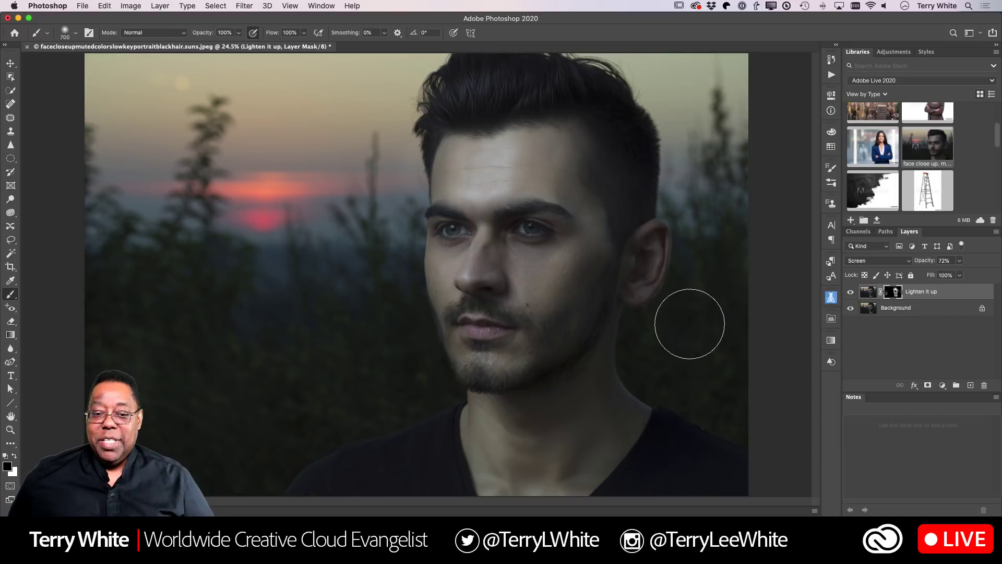
Close the man's portrait without saving the changes
key(super+w)
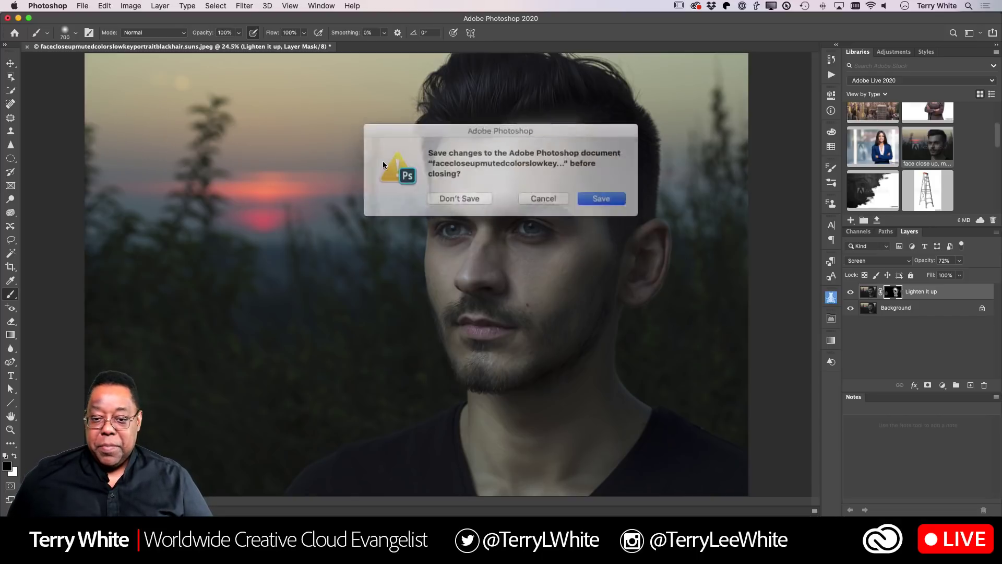
click(465, 194)
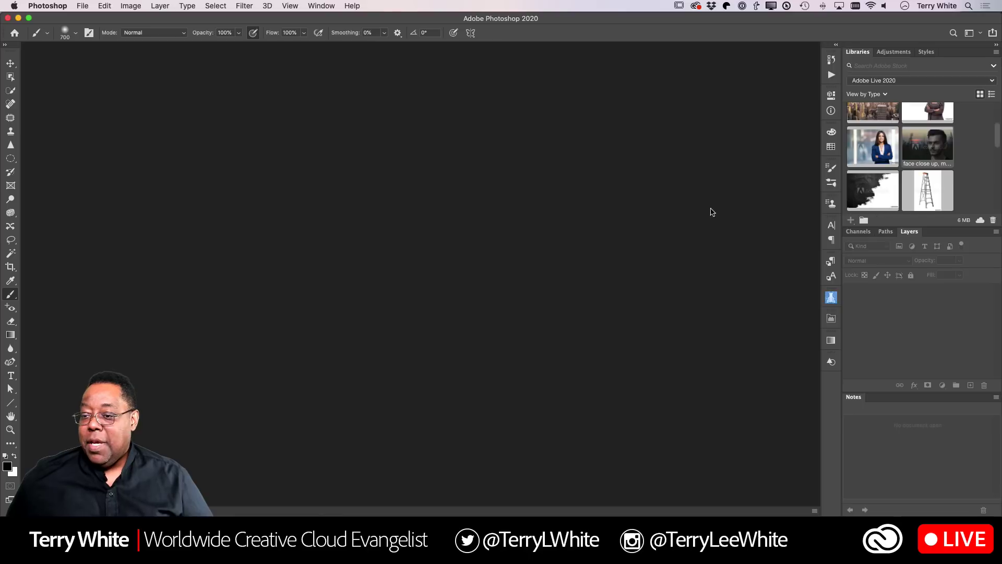
Open the Smiling woman portrait from the Adobe Live 2020 library as its own document
scroll(890, 164, up, 3)
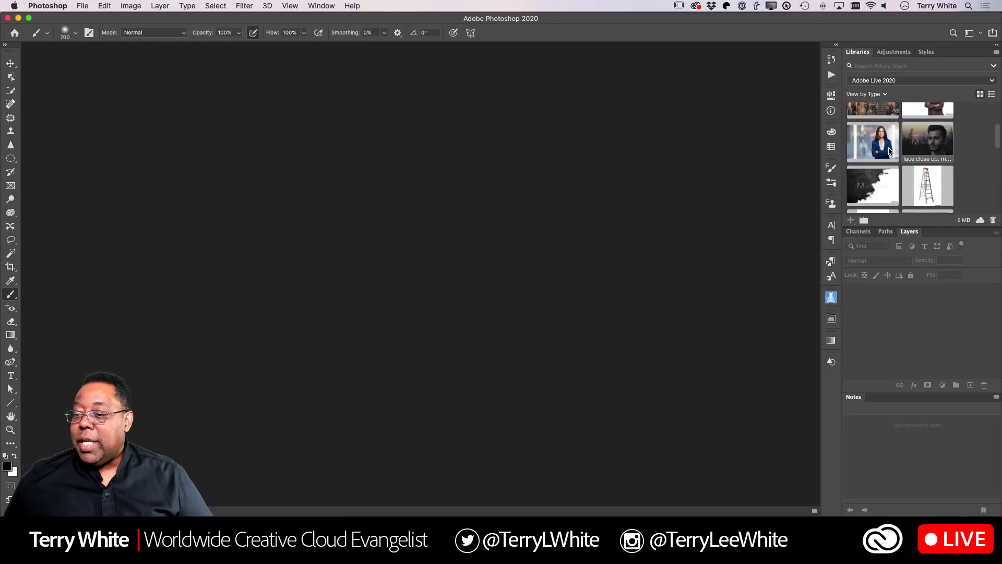
scroll(885, 142, up, 2)
scroll(884, 149, down, 3)
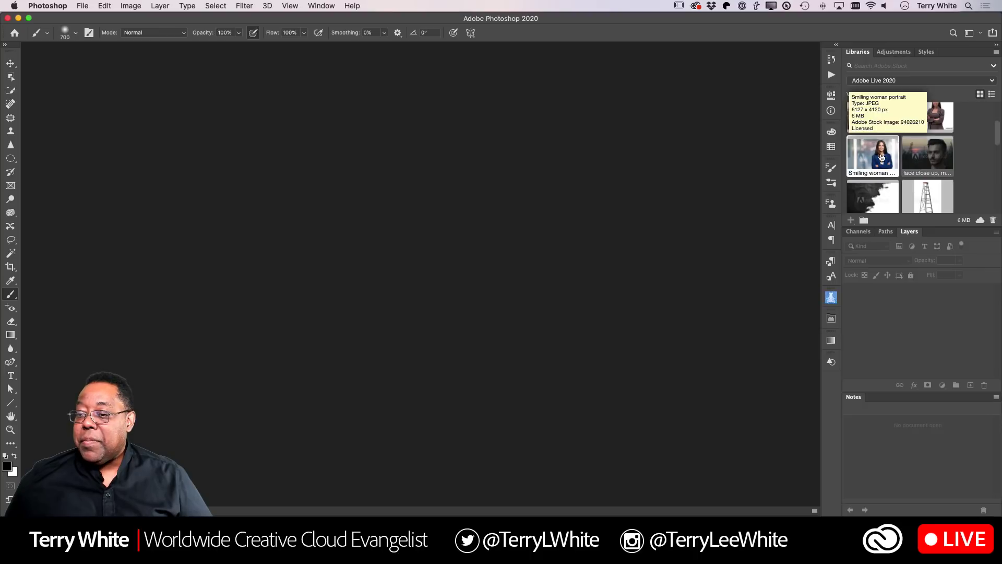
double_click(881, 156)
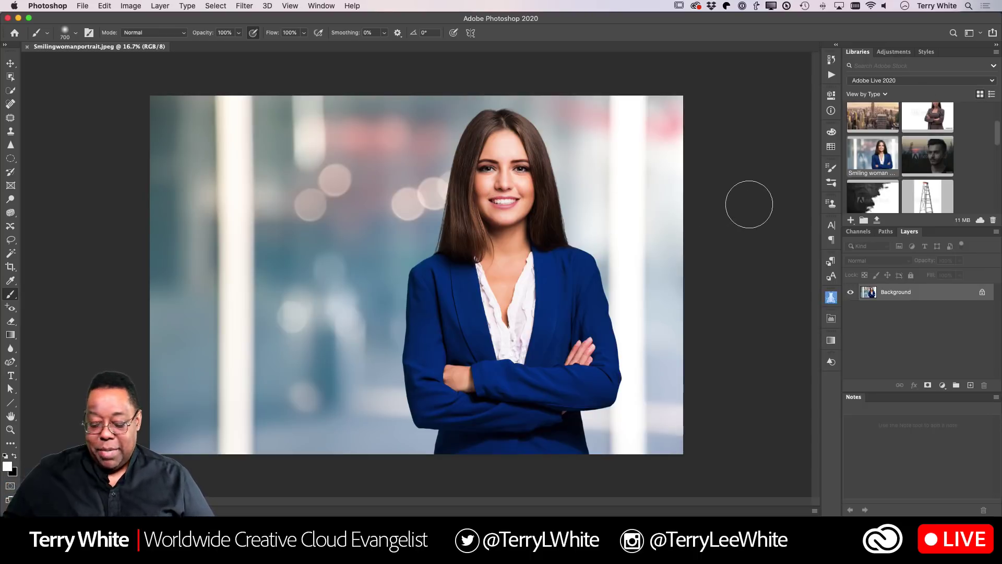
key(super+equal)
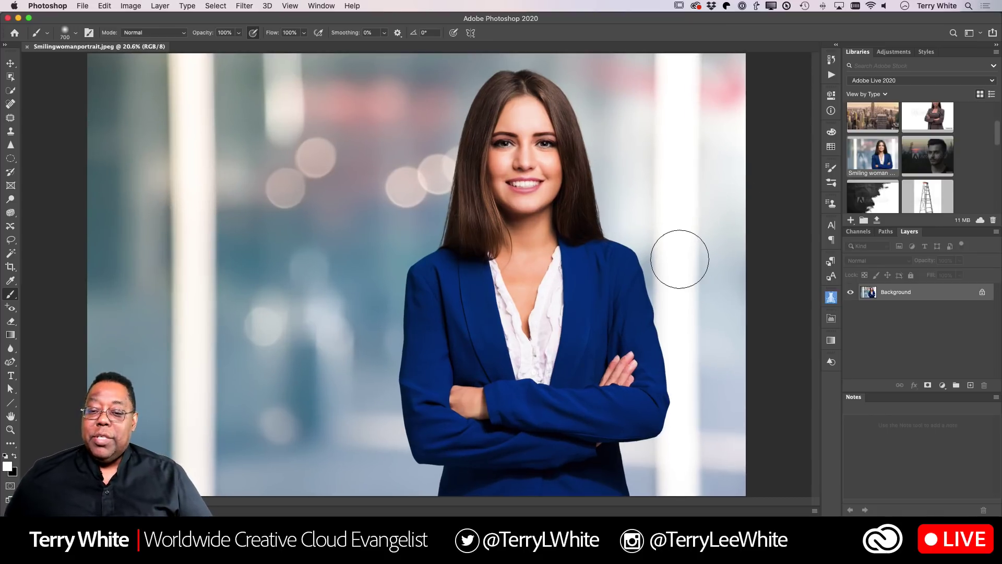
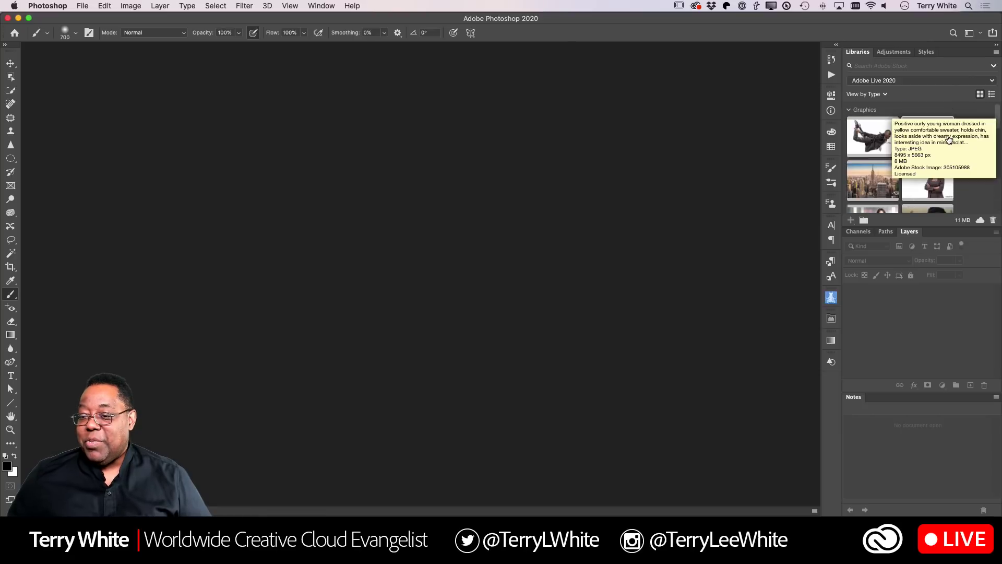
Open the portrait of the curly-haired woman in the yellow sweater from the Adobe Live 2020 library
scroll(940, 155, down, 10)
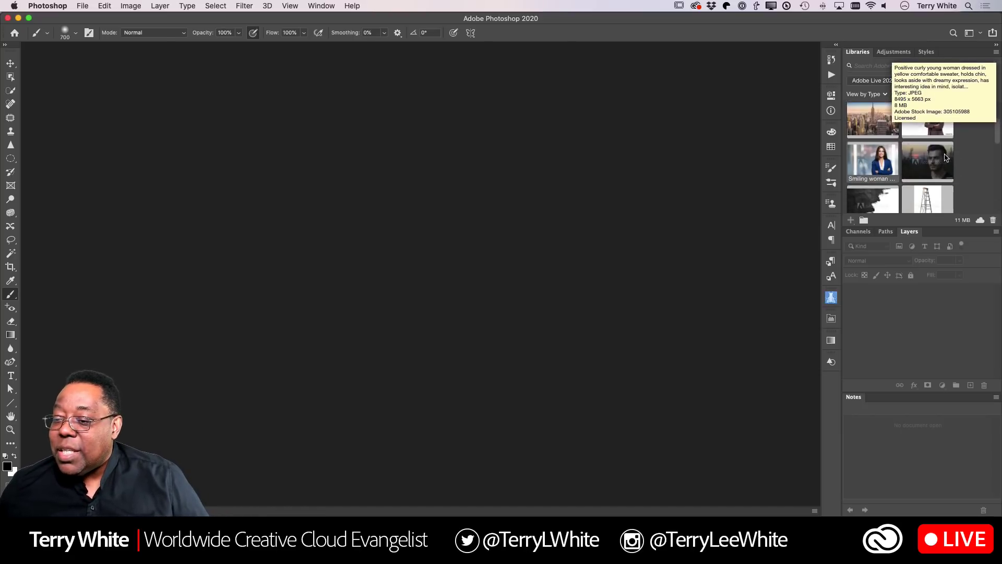
scroll(944, 156, up, 8)
scroll(944, 156, up, 2)
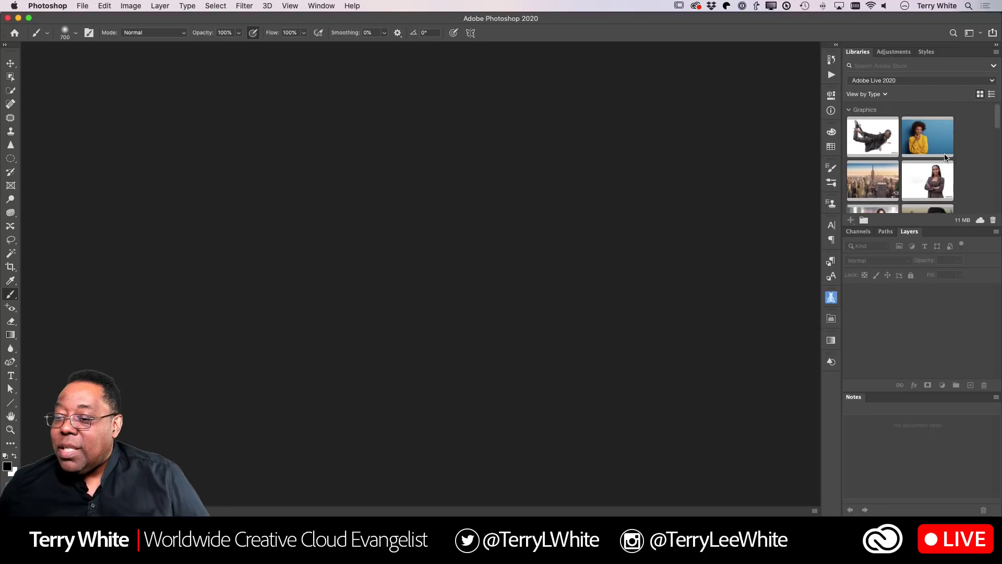
scroll(944, 157, down, 4)
scroll(944, 155, down, 10)
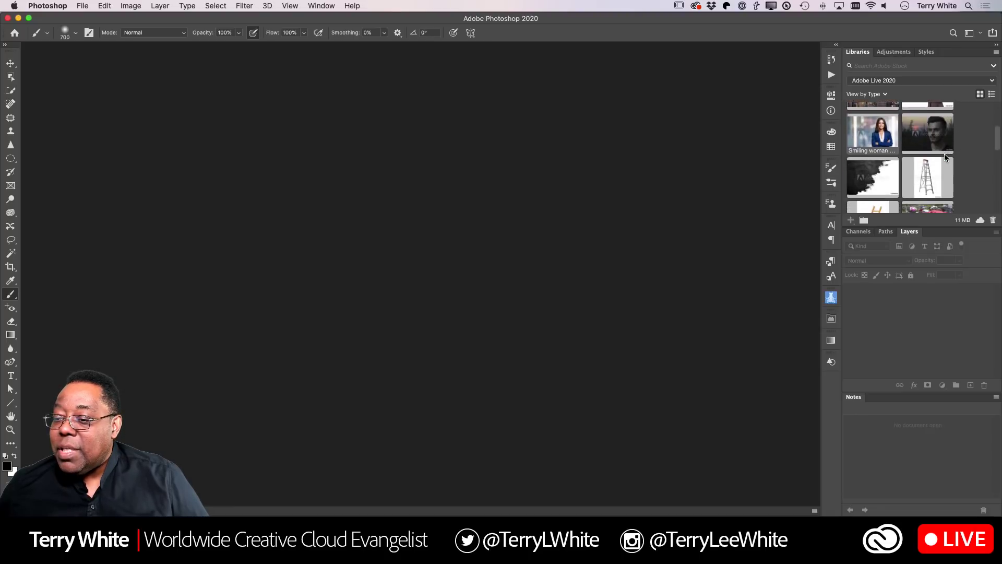
scroll(941, 158, up, 15)
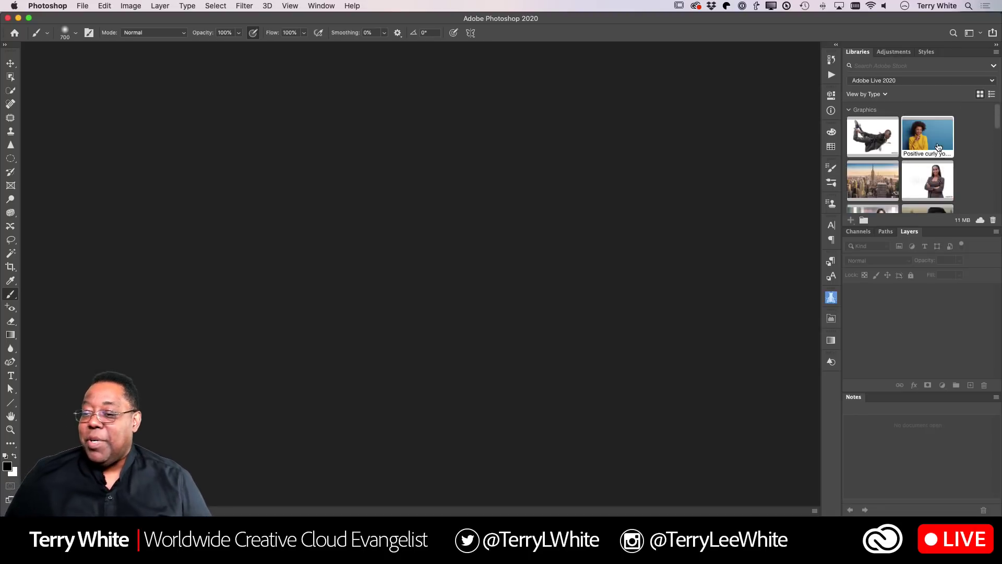
double_click(924, 131)
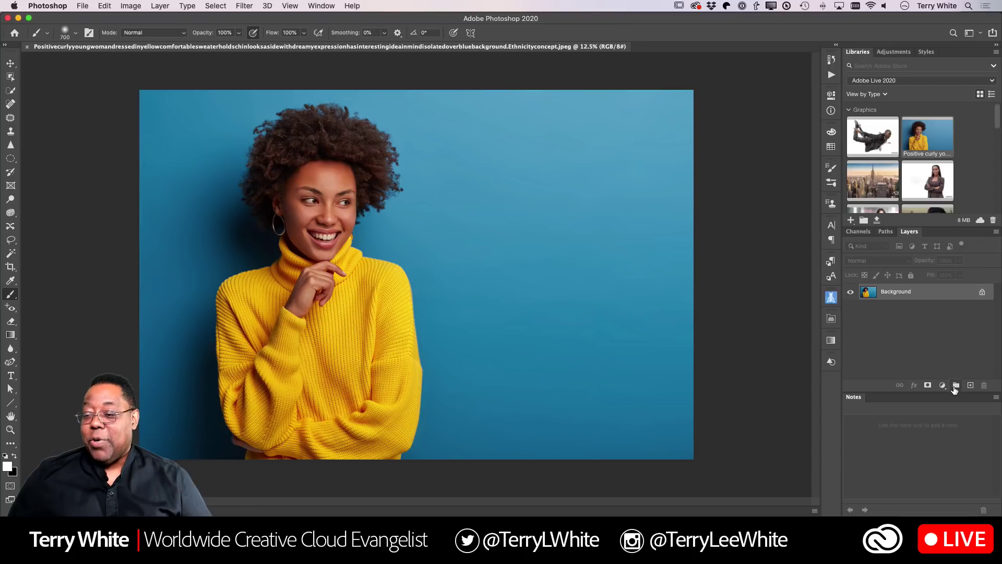
Add an empty layer above the Background and check it by hiding and showing the Background
click(967, 385)
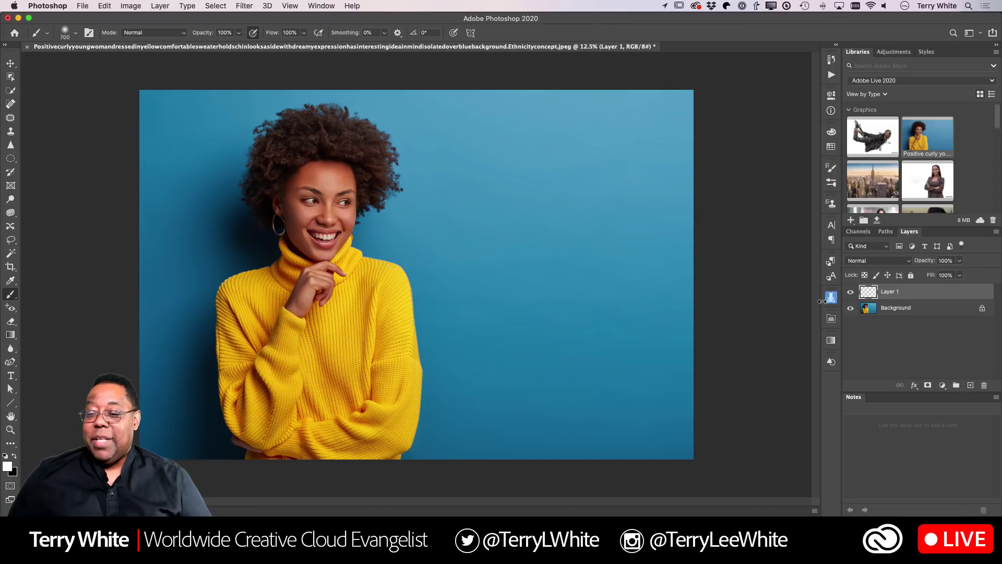
click(850, 309)
click(850, 308)
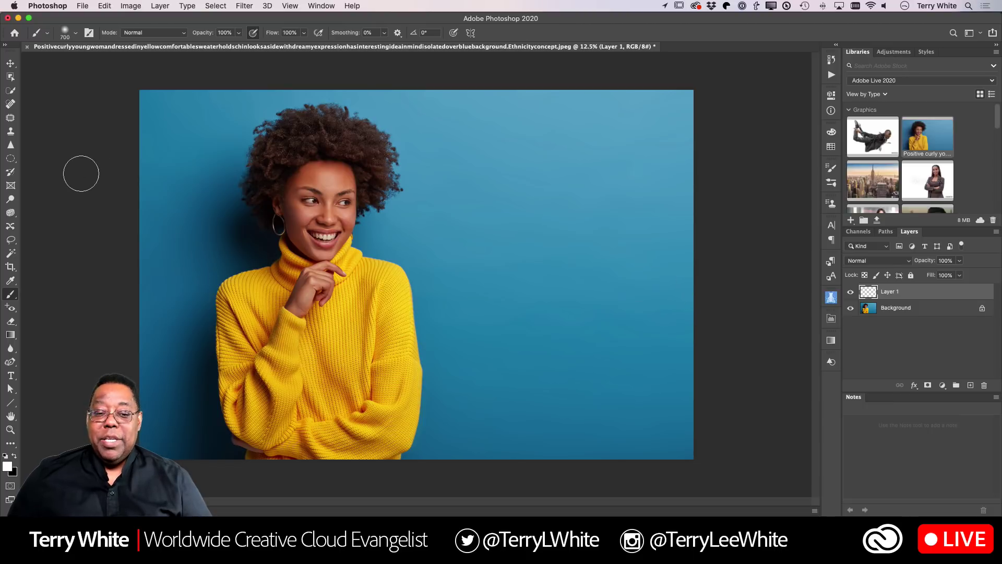
Draw a tall elliptical selection, move it over the empty blue backdrop beside the woman, and fill it with white on the new layer
click(12, 159)
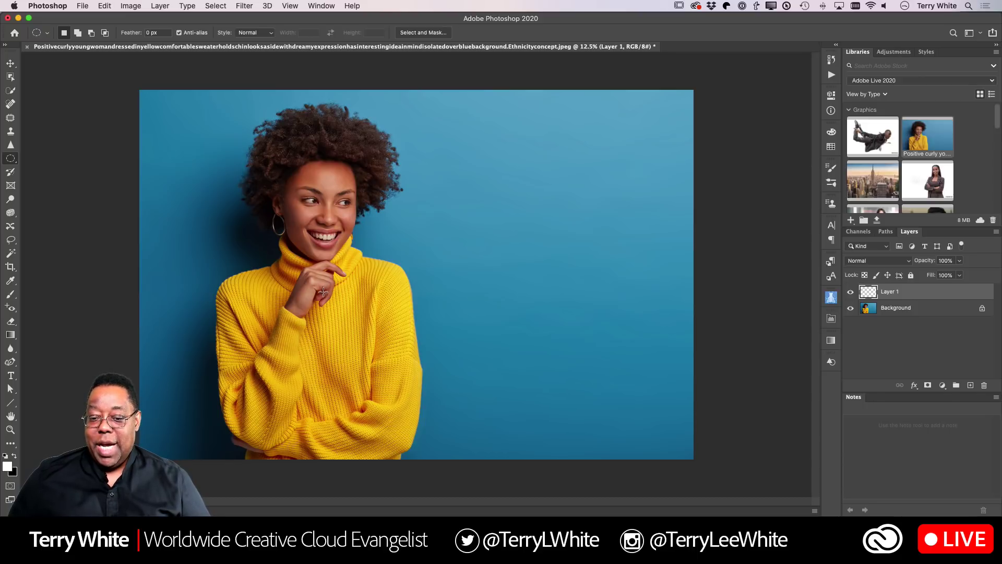
drag(322, 292, 443, 123)
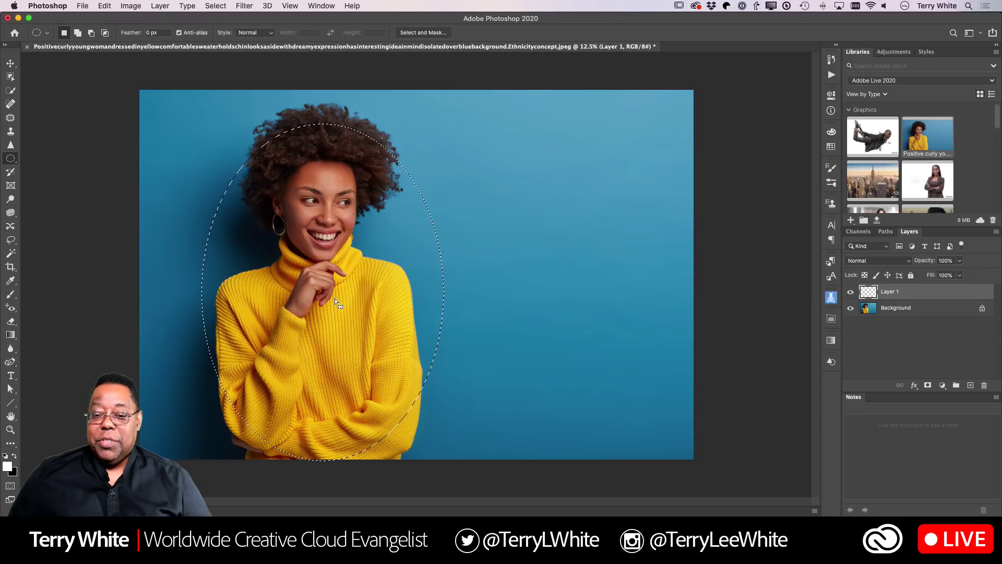
drag(354, 305, 556, 287)
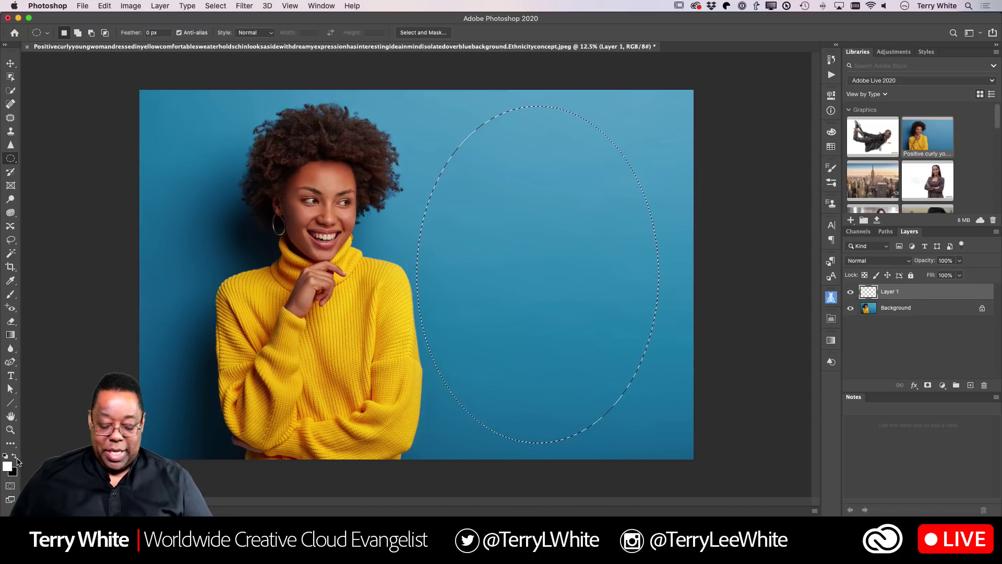
key(alt+BackSpace)
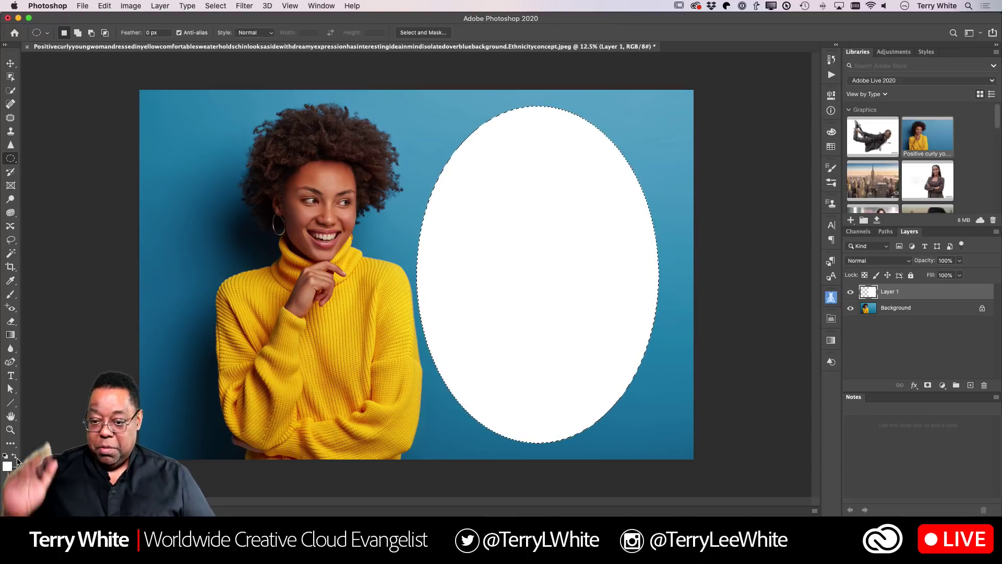
key(super+d)
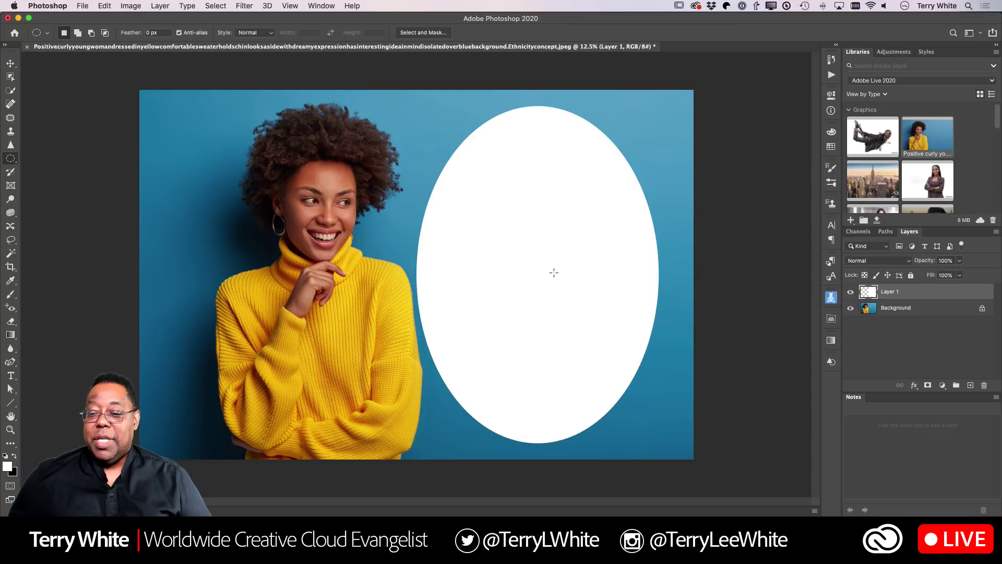
click(851, 309)
click(850, 309)
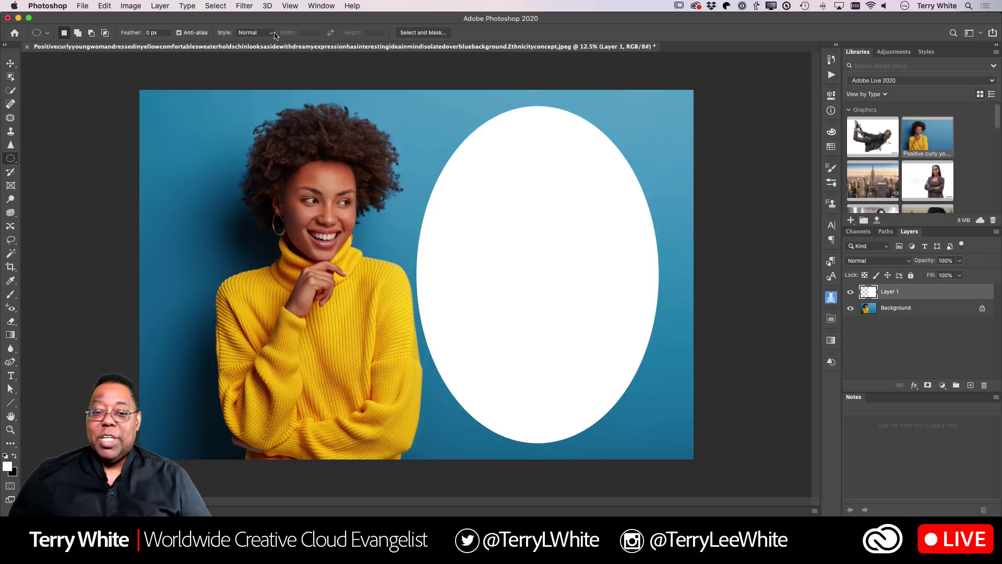
Soften the white oval with a Gaussian Blur of 182.4 pixels radius
click(244, 6)
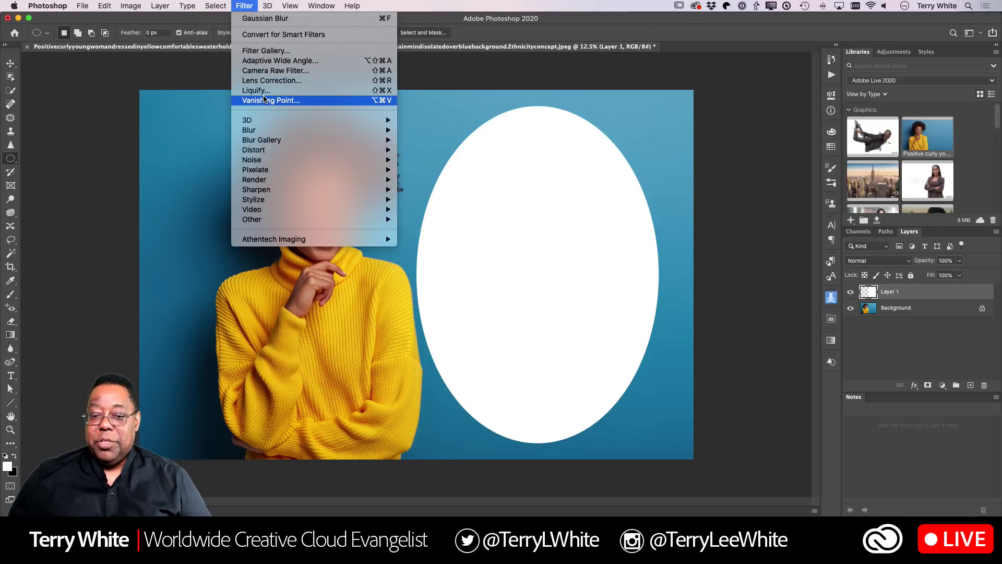
mouse_move(265, 132)
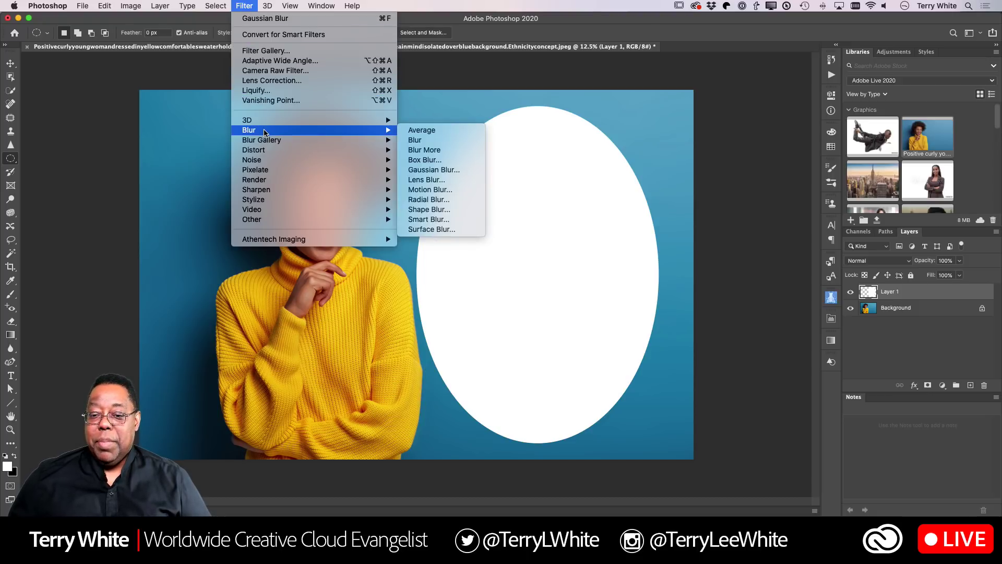
click(452, 168)
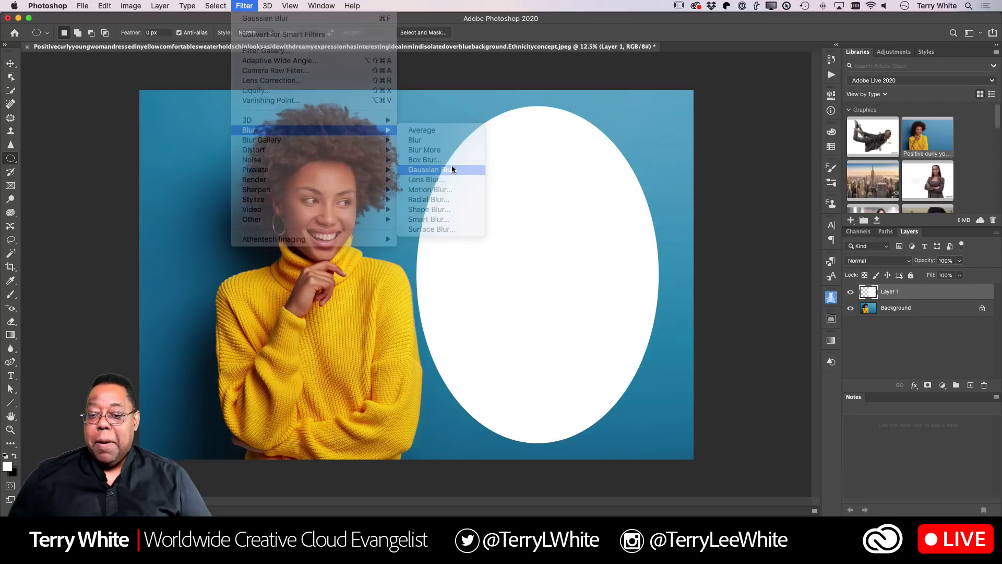
drag(543, 159, 226, 136)
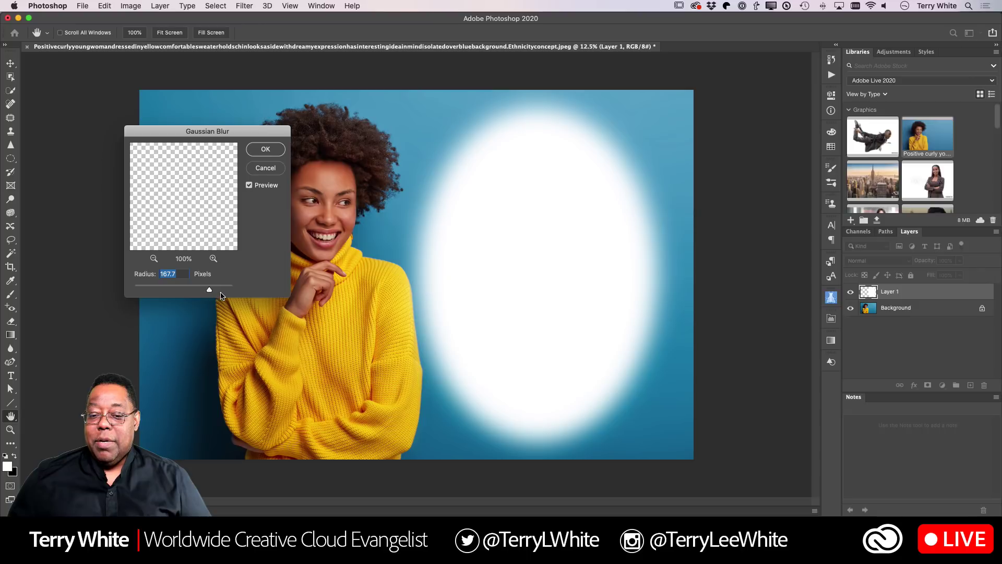
drag(210, 291, 212, 291)
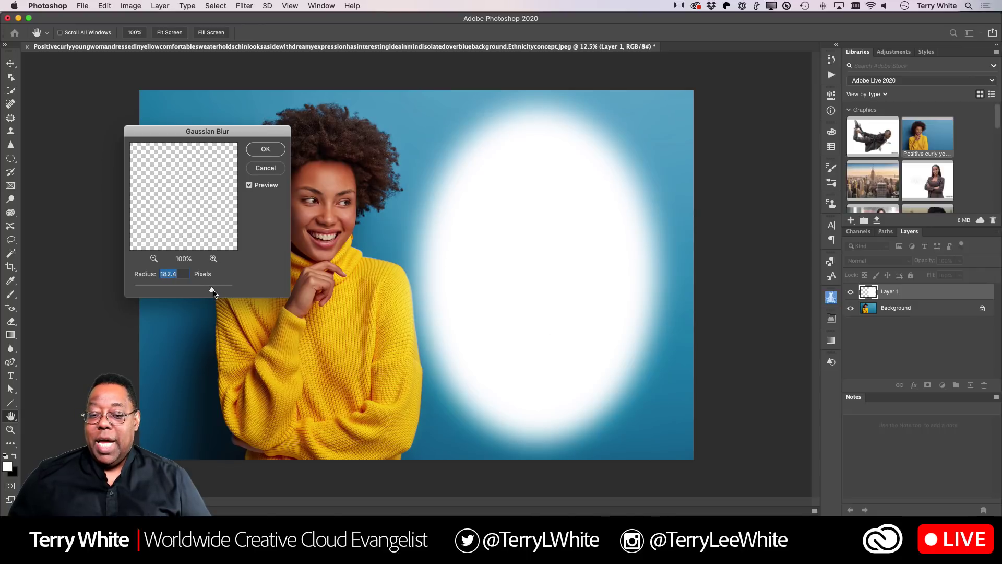
click(266, 150)
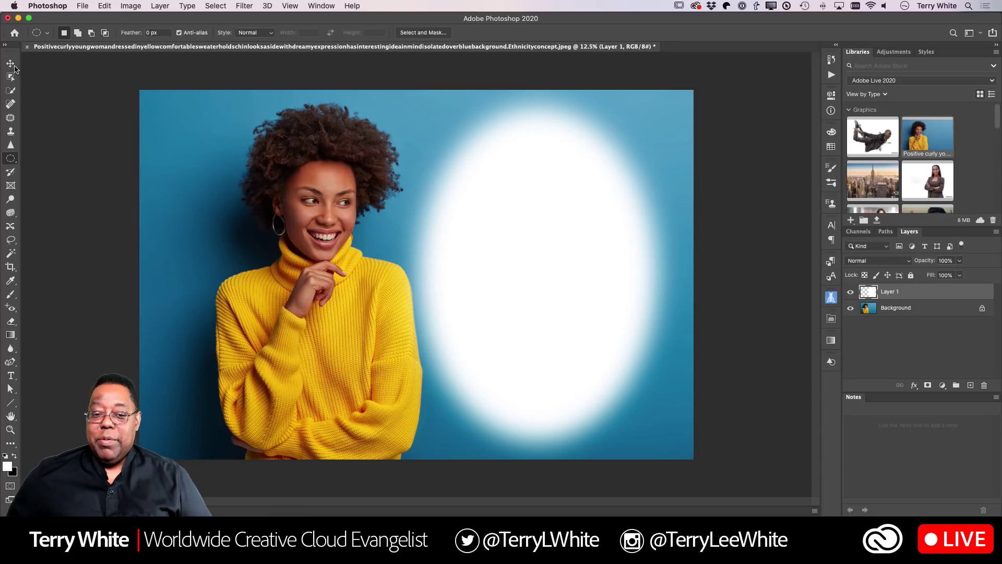
Position the blurred white oval over the woman and set its layer's blend mode to Overlay
click(10, 63)
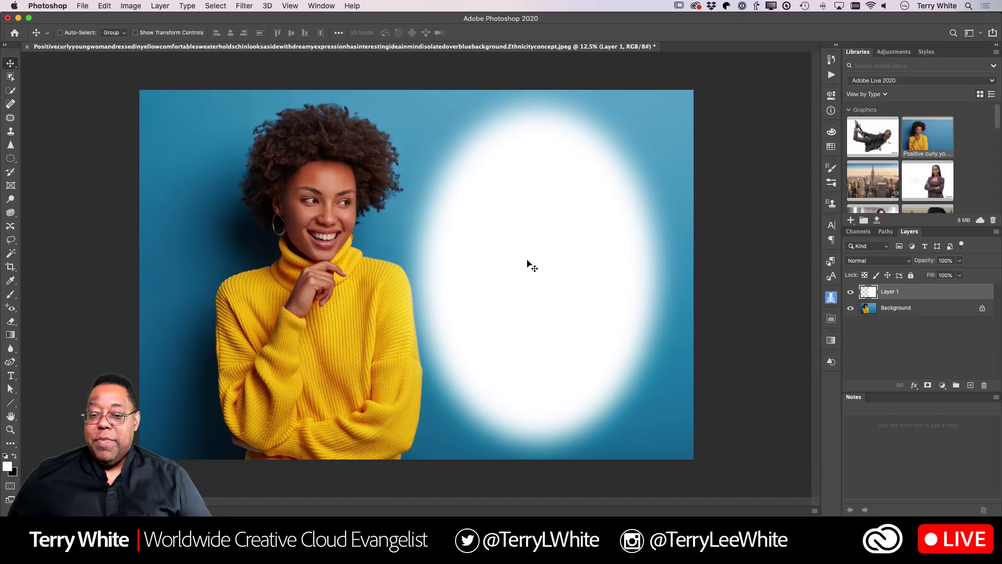
drag(531, 260, 325, 259)
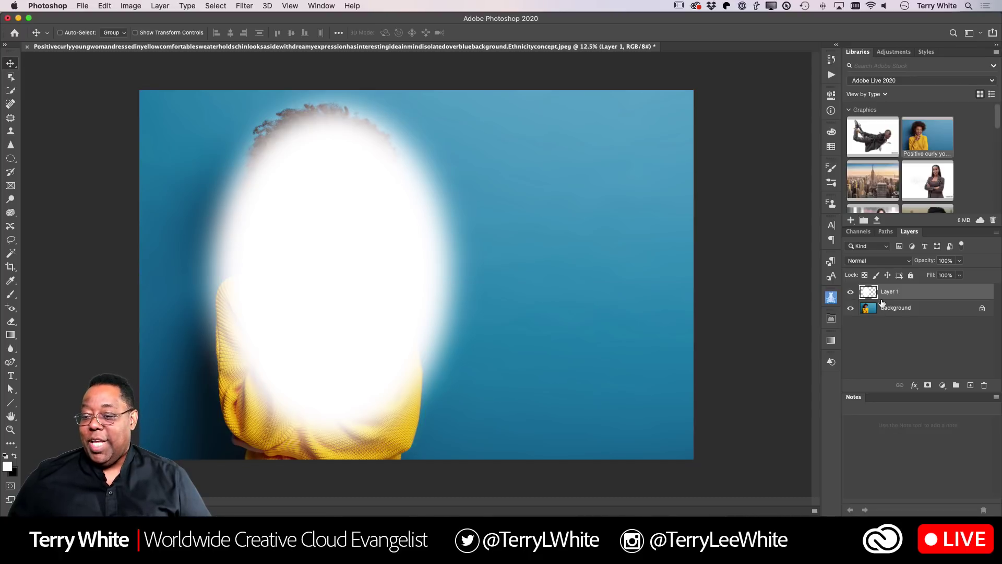
click(875, 260)
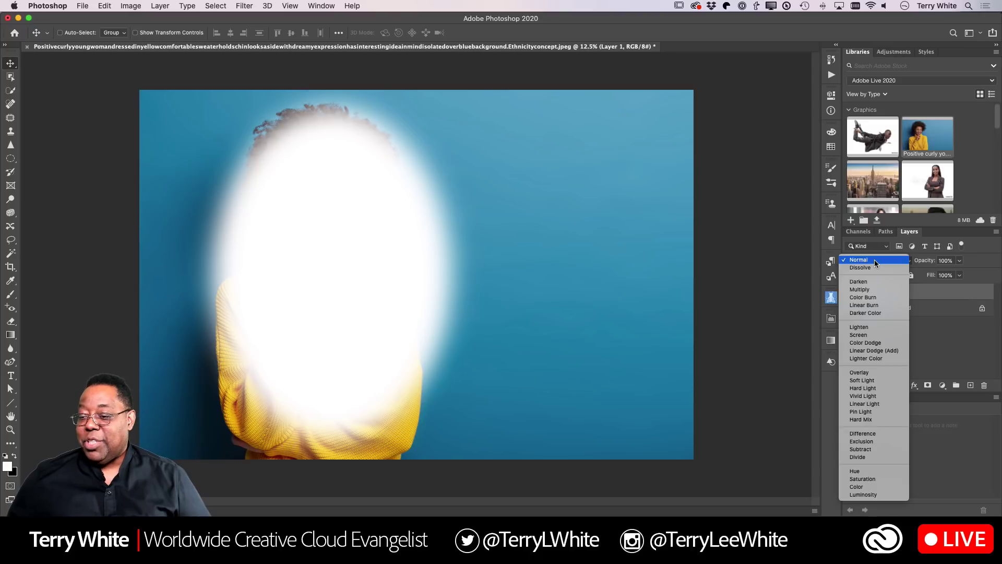
click(867, 376)
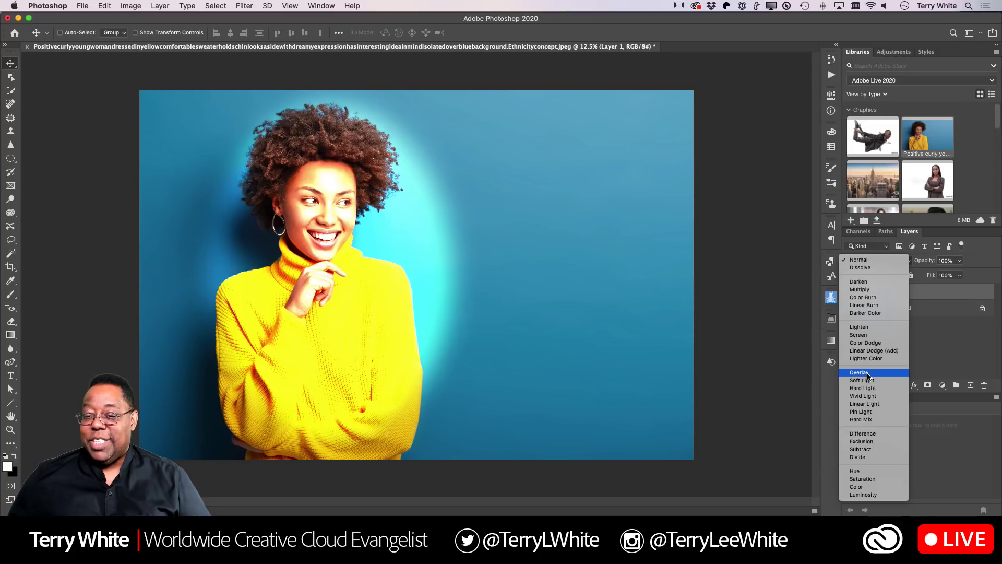
drag(365, 268, 573, 261)
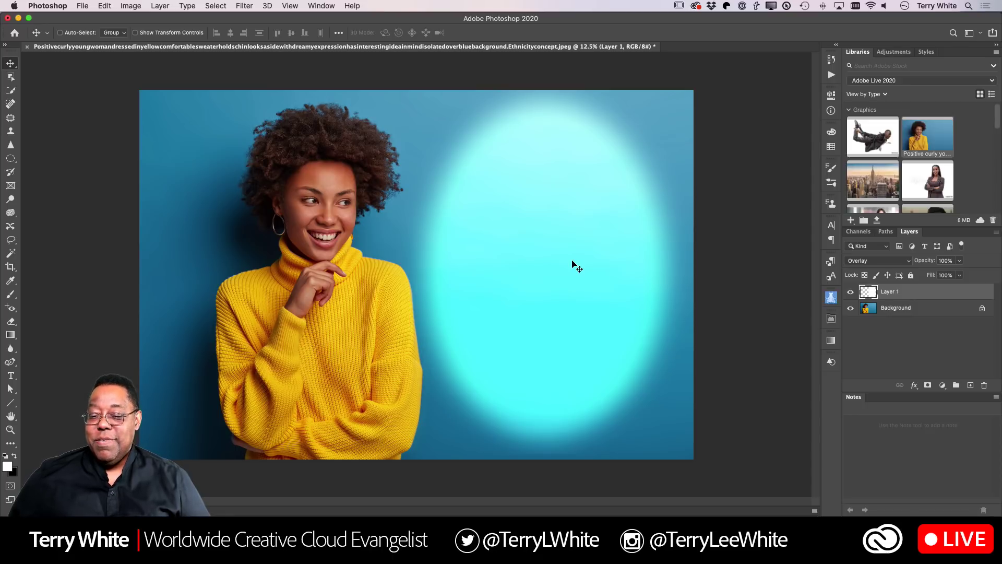
drag(572, 263, 347, 256)
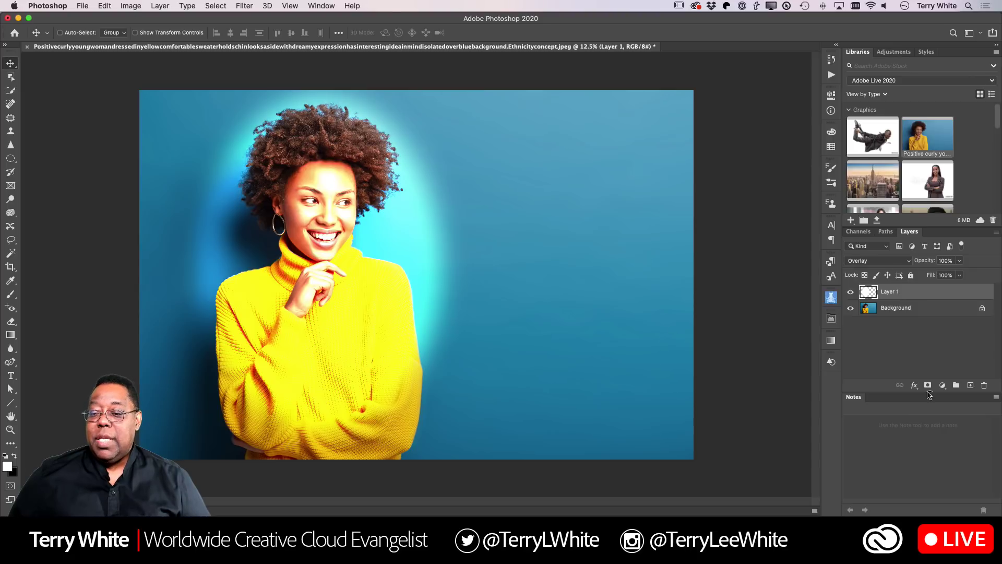
Select the woman on the Background with Select Subject, copy her to a new layer, and view that cutout in isolation
click(870, 316)
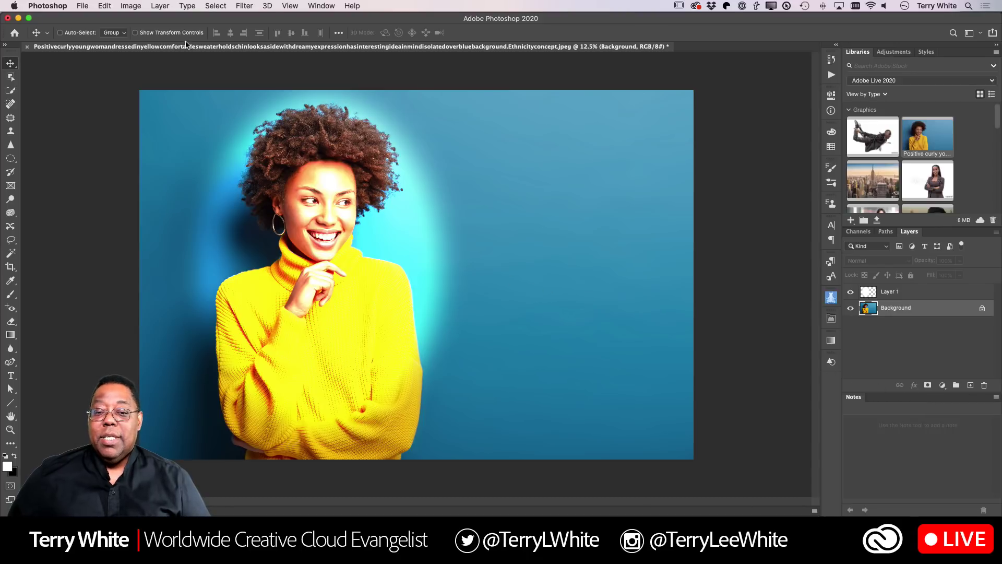
click(216, 6)
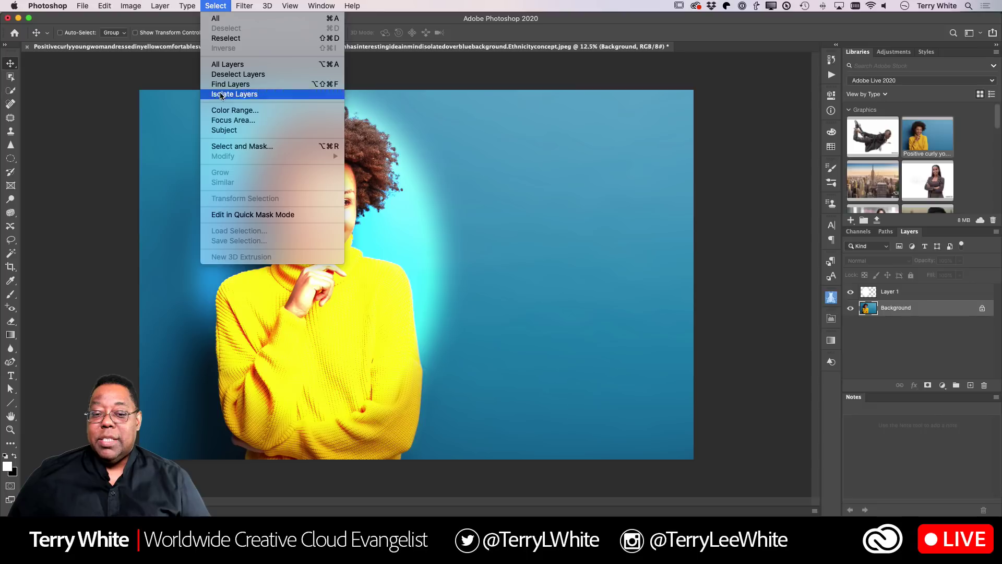
click(227, 130)
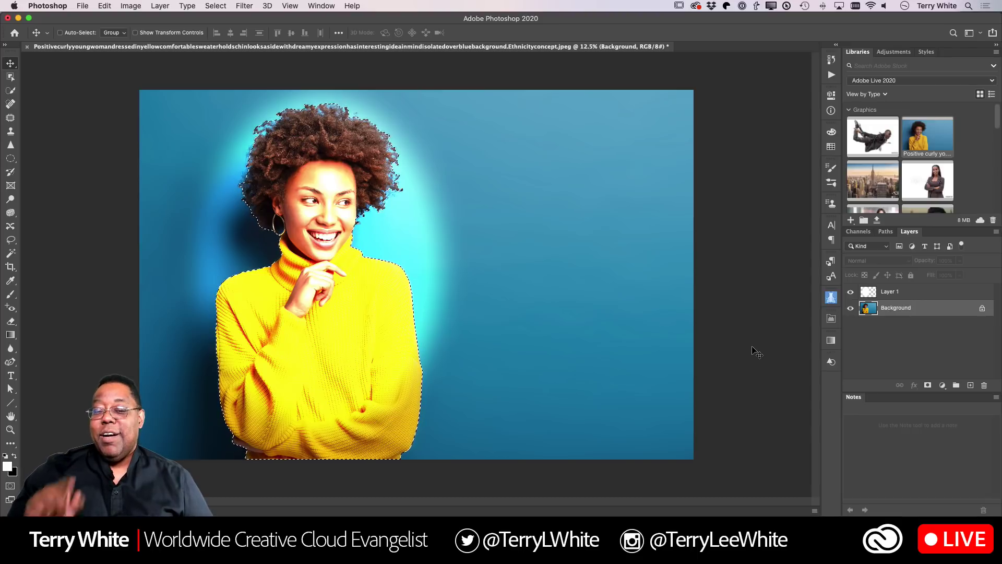
key(super+j)
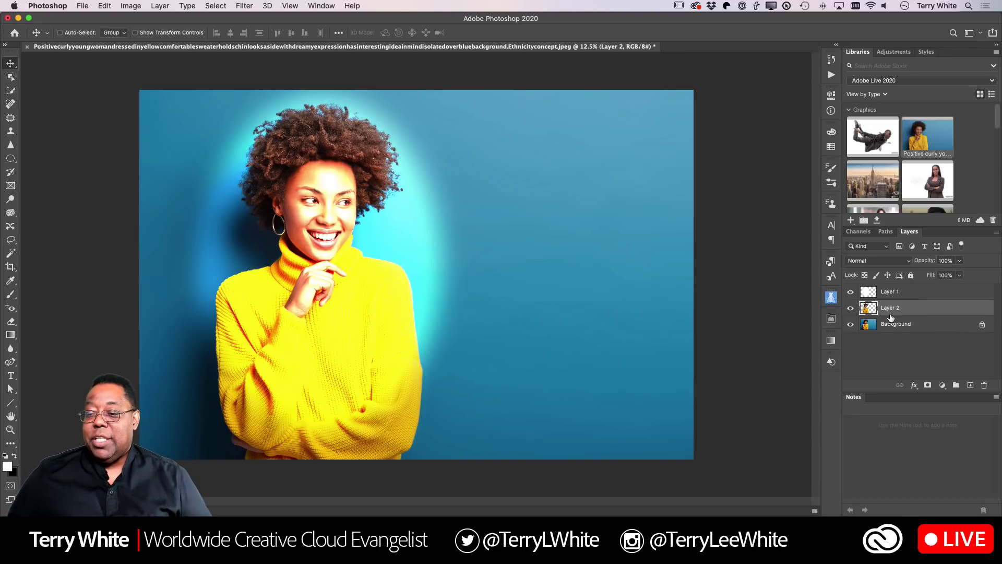
alt+click(850, 308)
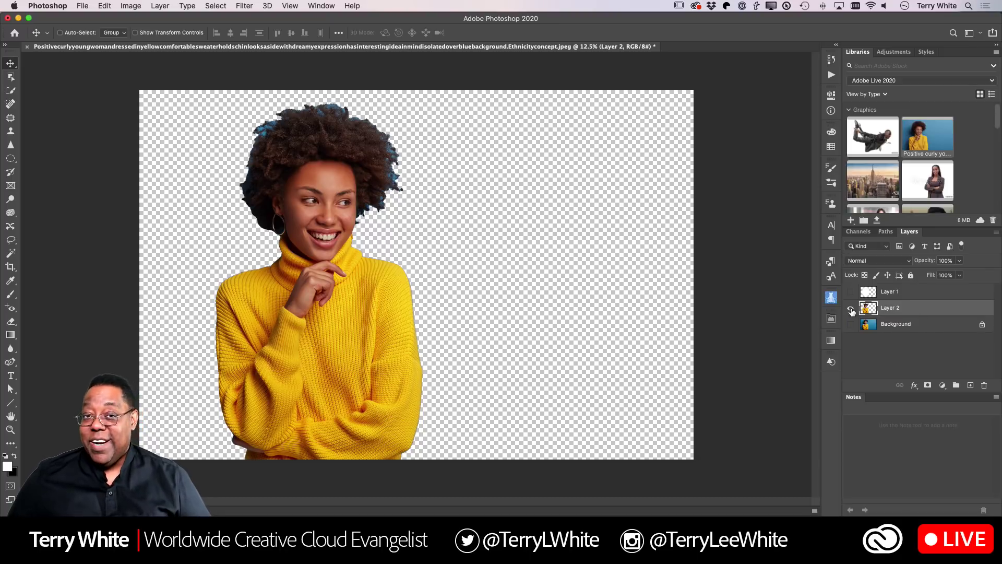
alt+click(851, 310)
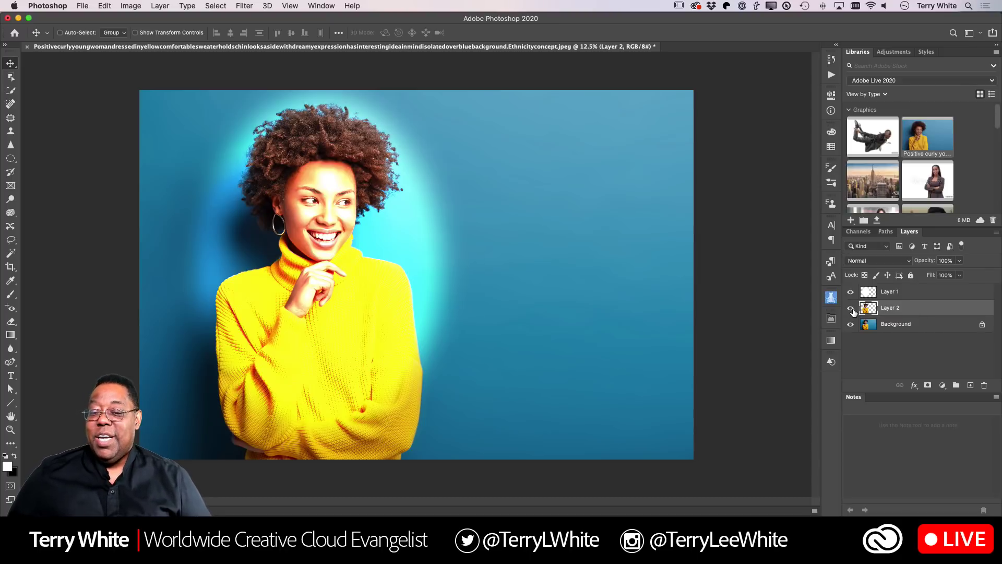
Move the woman's cutout layer above the Overlay glow layer and lower the glow layer's opacity to 57%
drag(920, 313, 919, 289)
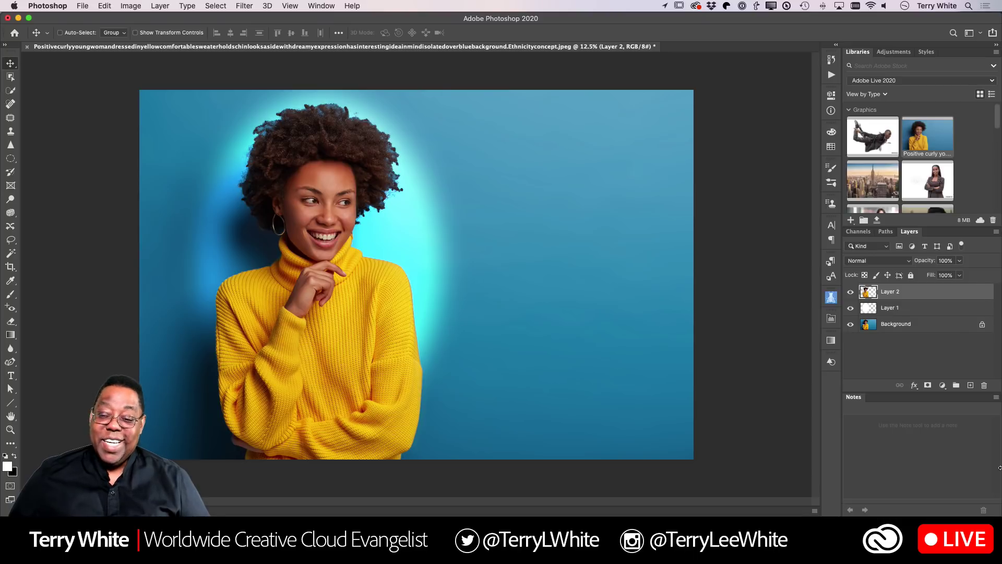
click(878, 311)
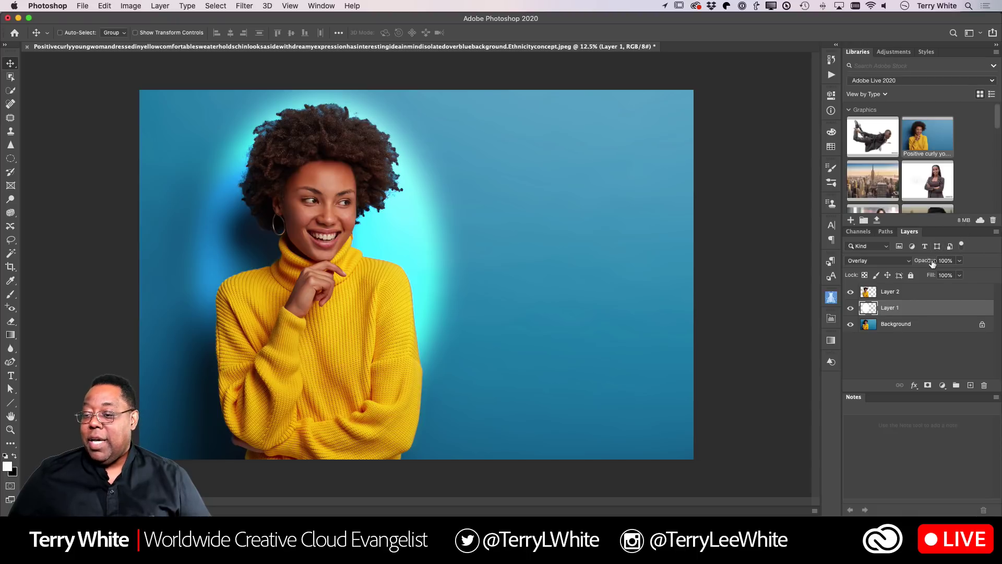
drag(933, 263, 909, 266)
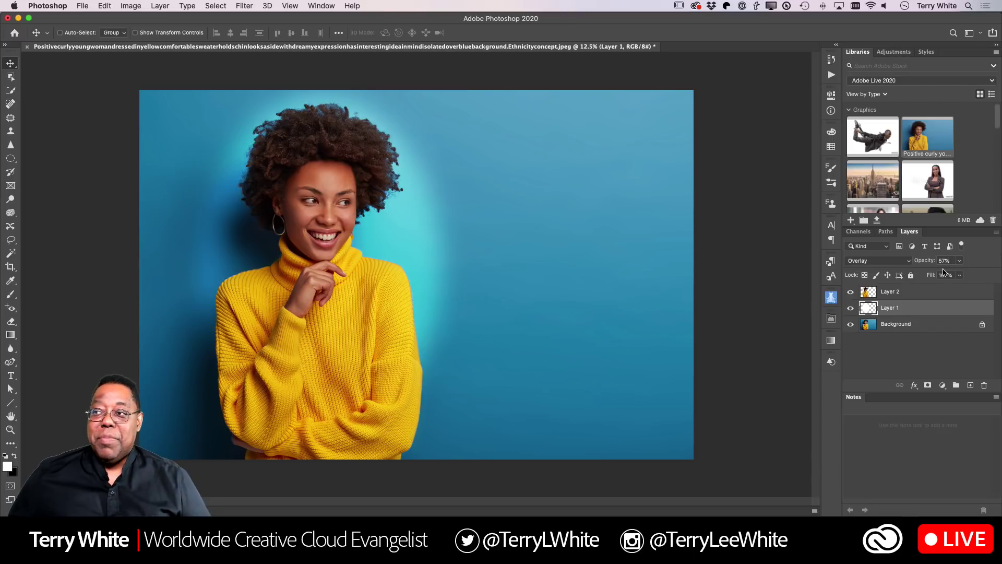
Close the portrait without saving and open the New York skyline image from the Adobe Live 2020 library, fitted to the window
key(super+w)
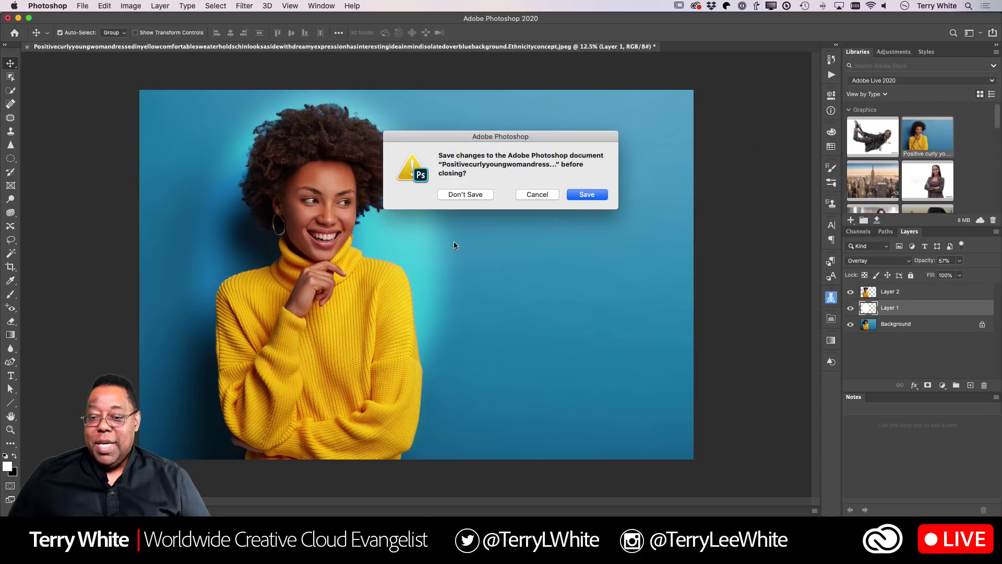
click(460, 196)
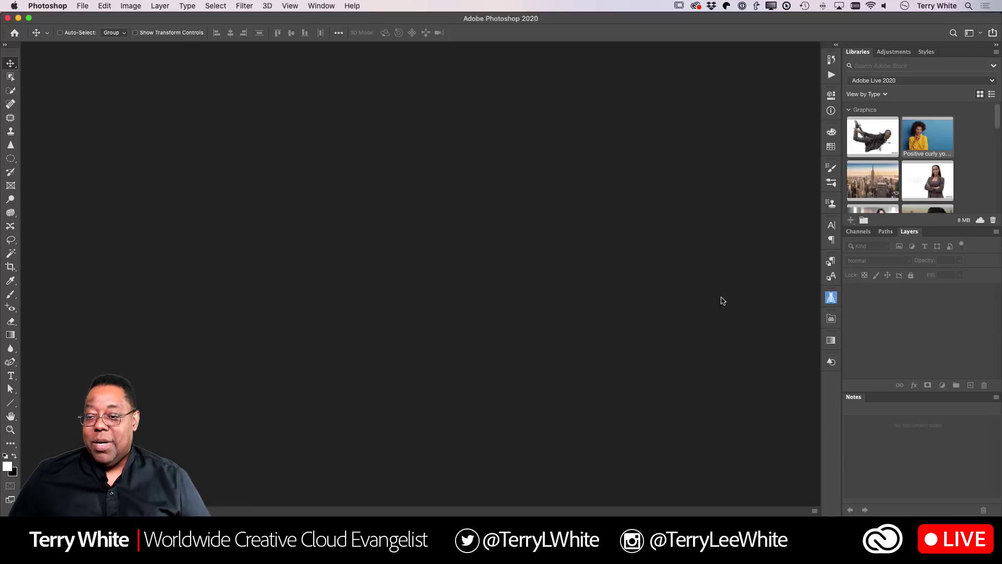
drag(877, 185, 575, 463)
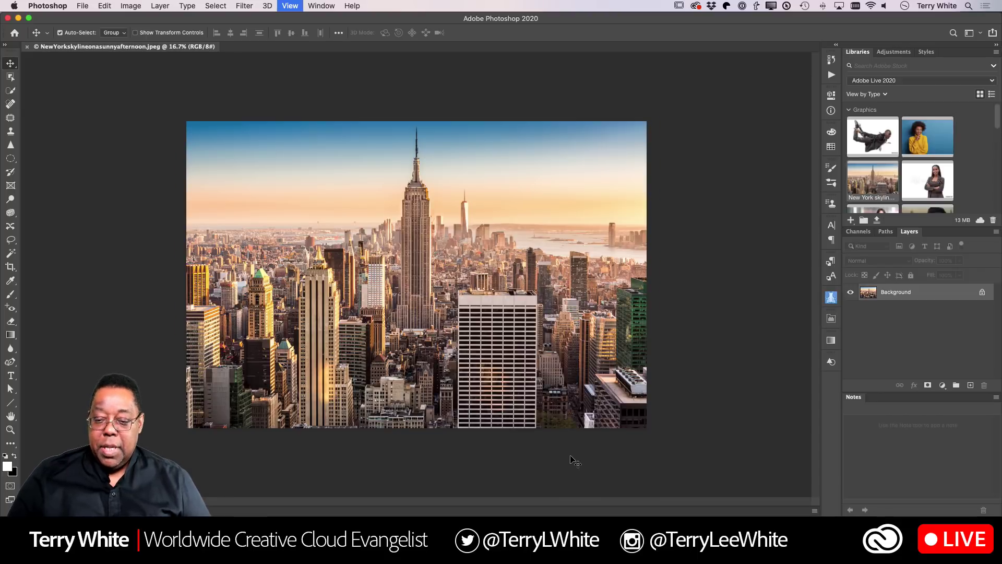
key(super+0)
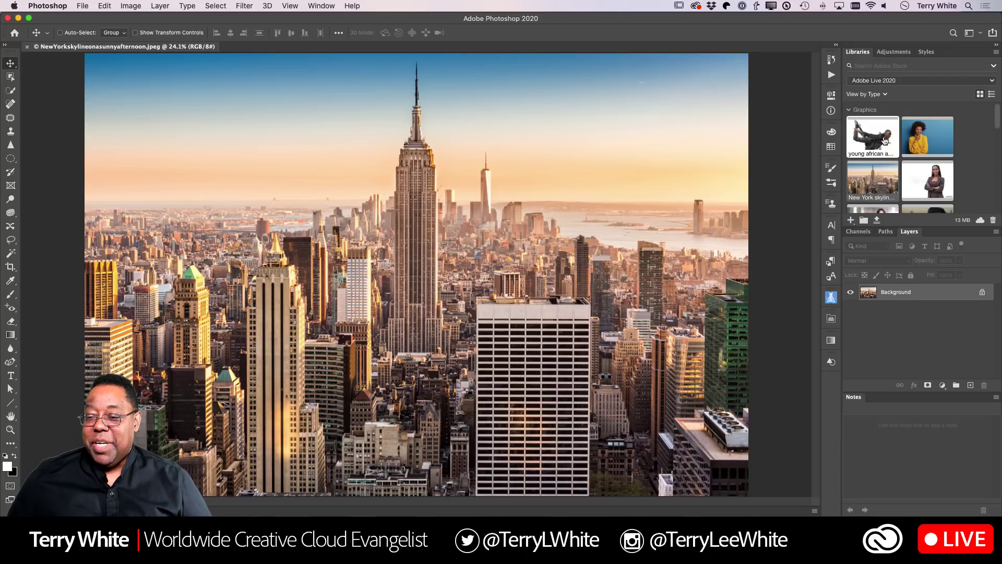
Place the library's flying businessman image over the skyline, scaled to about 54% in the sky beside the Empire State Building's left side
drag(883, 141, 417, 223)
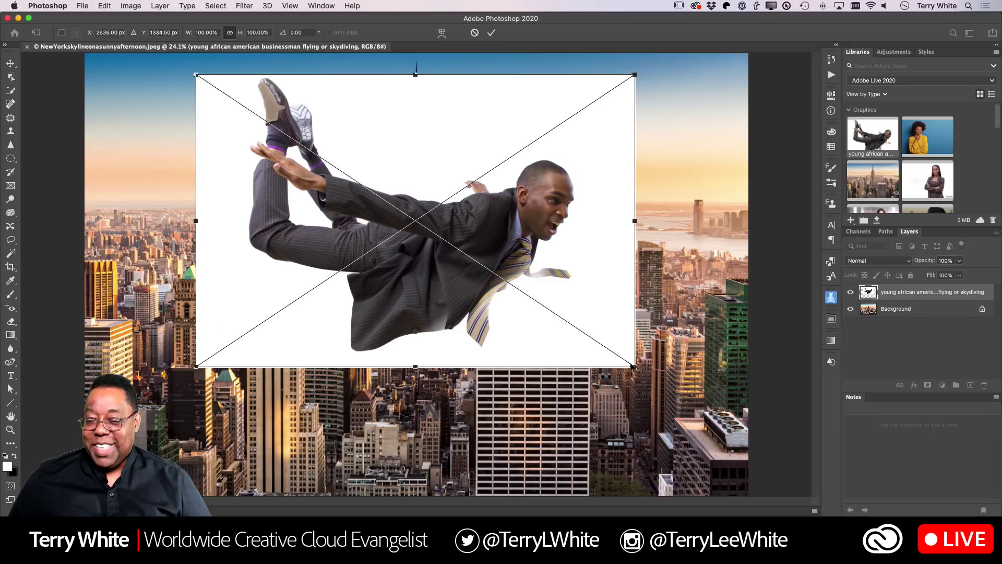
drag(633, 367, 434, 234)
drag(397, 181, 337, 196)
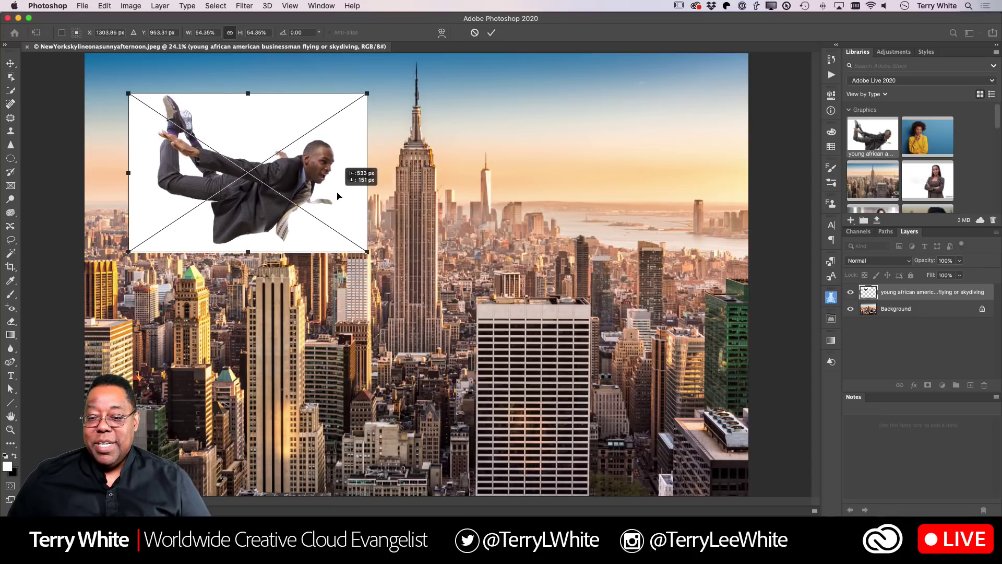
click(492, 33)
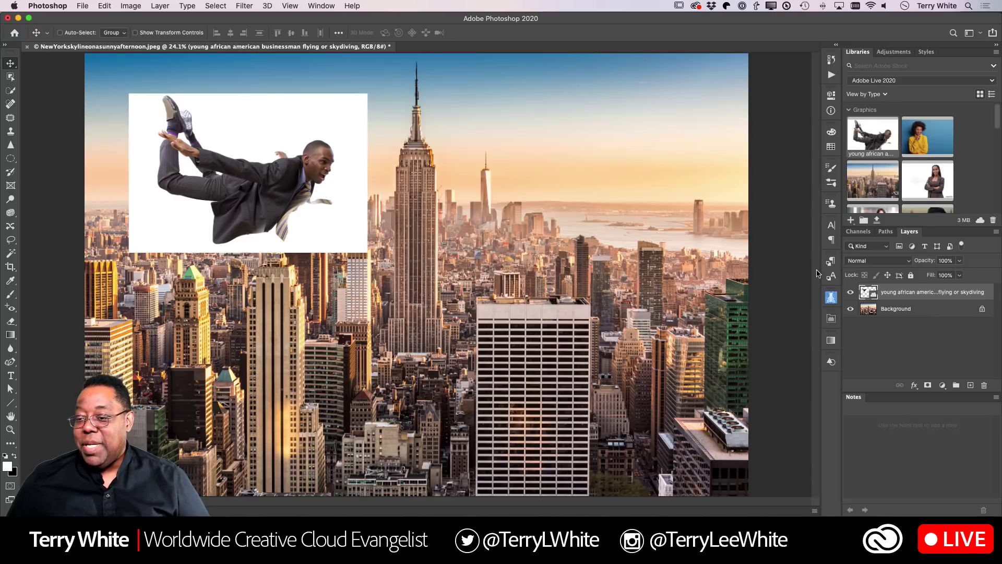
Convert the businessman's Adobe Stock object to a pixel layer, retaining its transforms, and remove its background
click(831, 96)
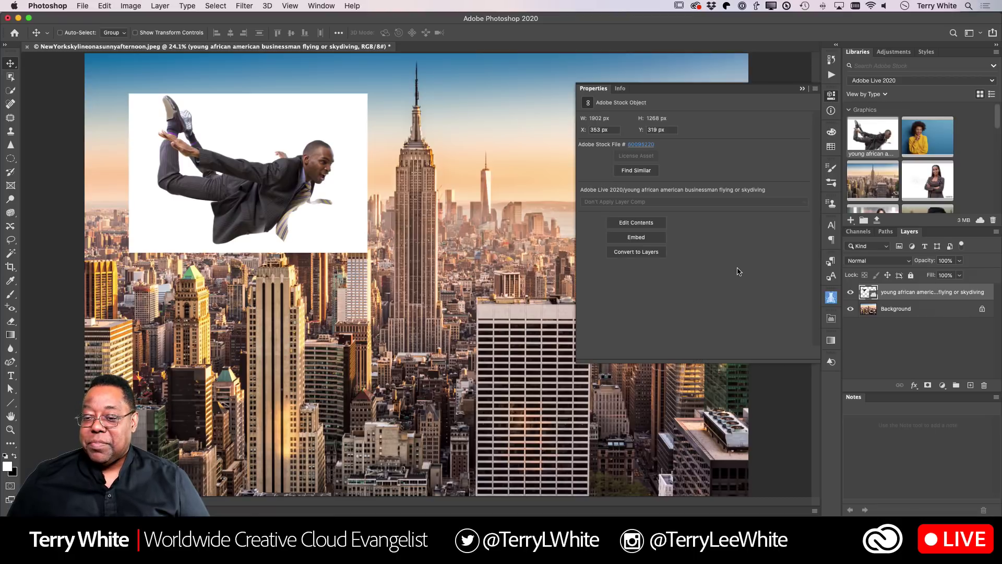
click(642, 253)
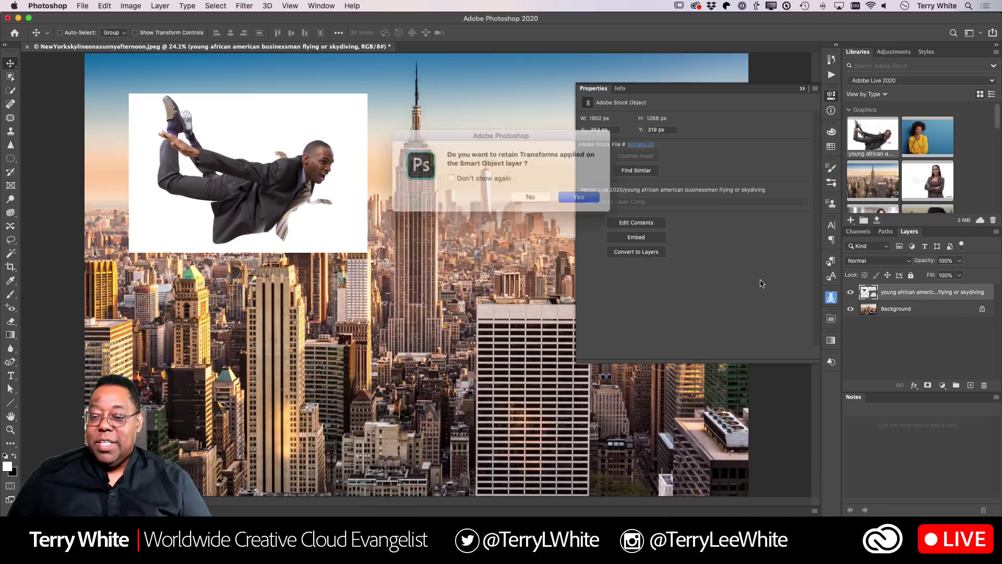
click(581, 197)
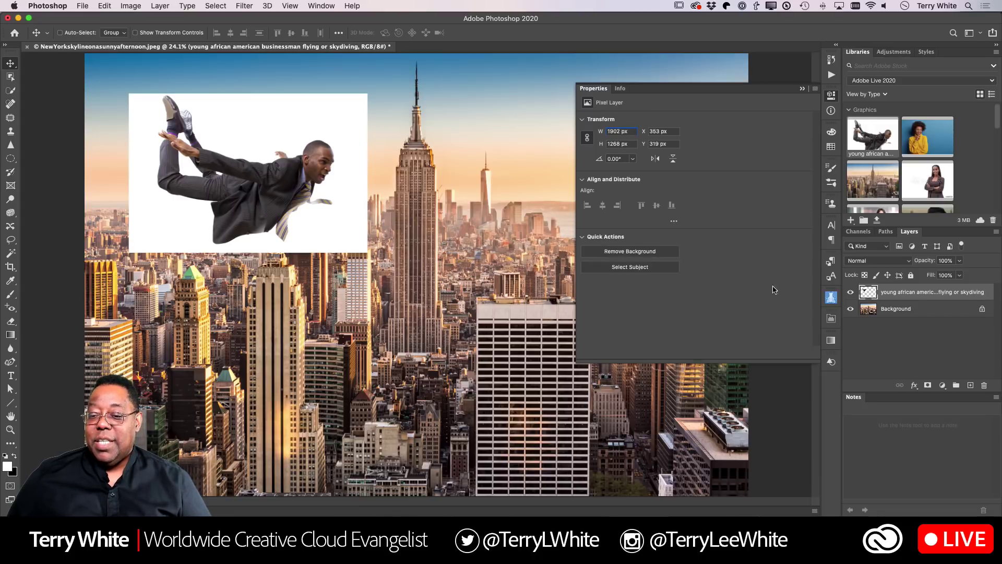
click(614, 256)
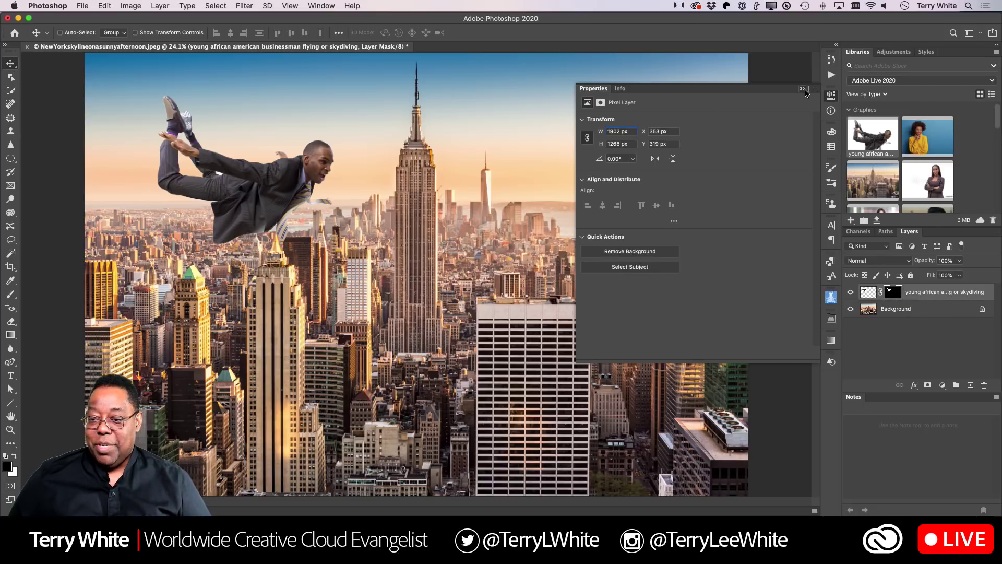
click(805, 92)
Select the leftover white gap between the businessman's sleeve and leg with a smaller Quick Selection brush and fill it with black on the layer mask
key(z)
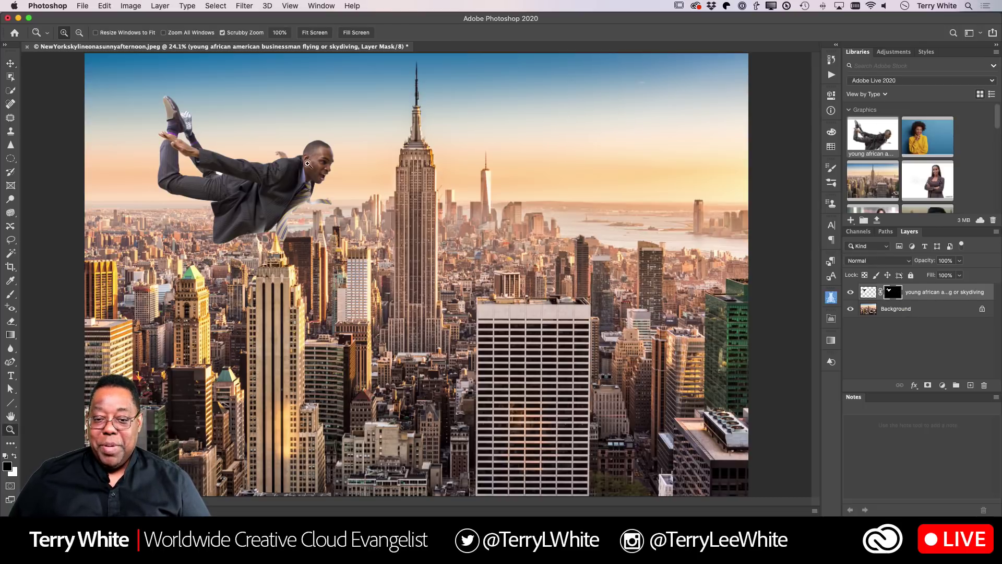
drag(209, 171, 329, 218)
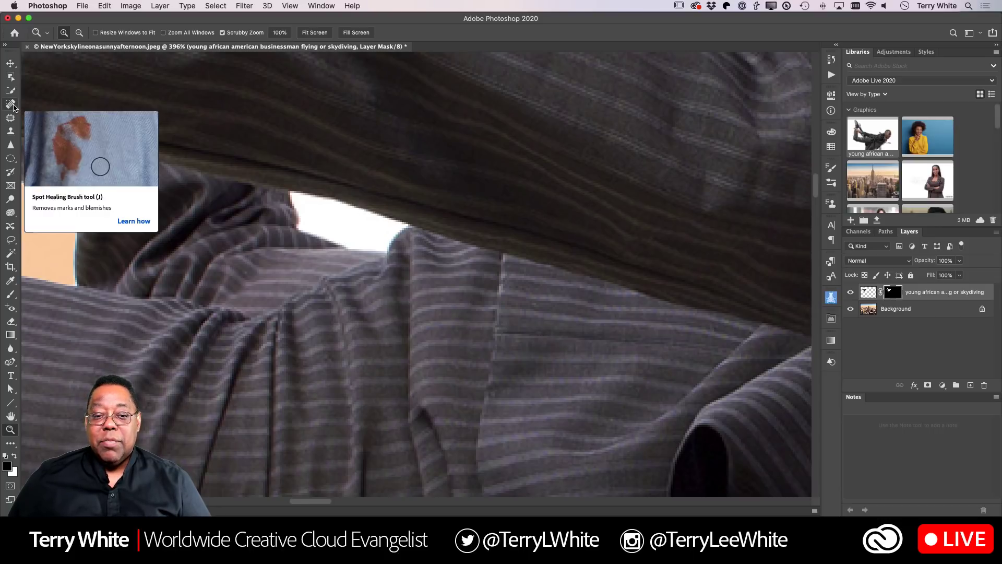
click(10, 91)
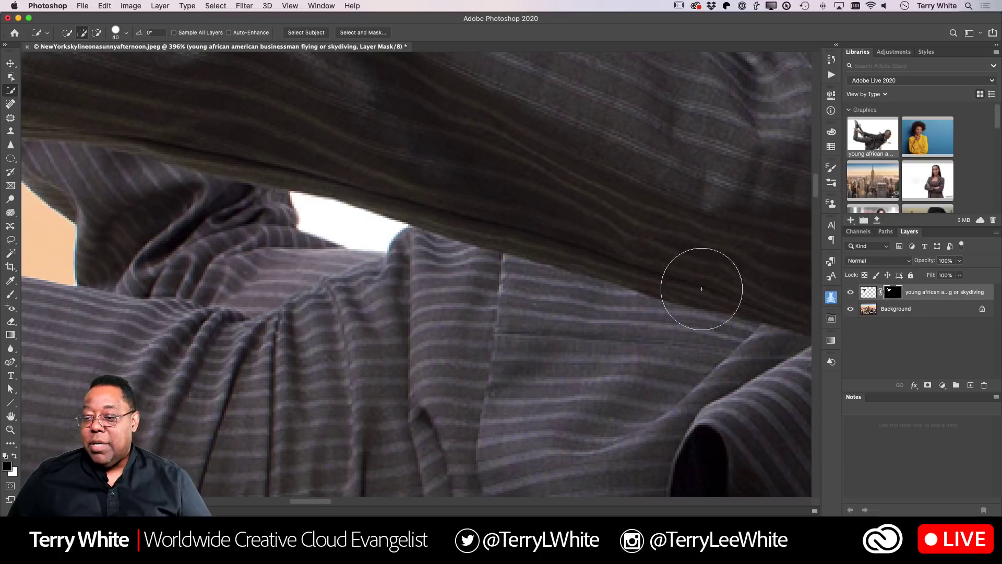
click(869, 294)
key(bracketleft)
key(bracketleft)
key(bracketleft)
key(bracketleft)
key(bracketleft)
key(bracketleft)
key(bracketleft)
key(bracketleft)
mouse_move(351, 231)
mouse_down()
mouse_move(315, 219)
mouse_move(339, 236)
mouse_move(302, 202)
mouse_move(353, 233)
mouse_move(288, 190)
mouse_up()
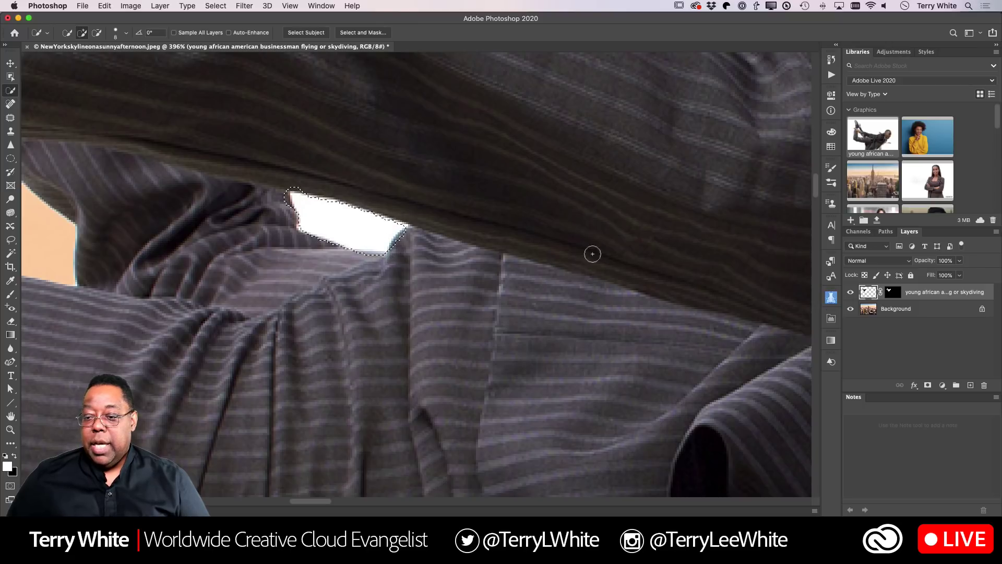
click(893, 292)
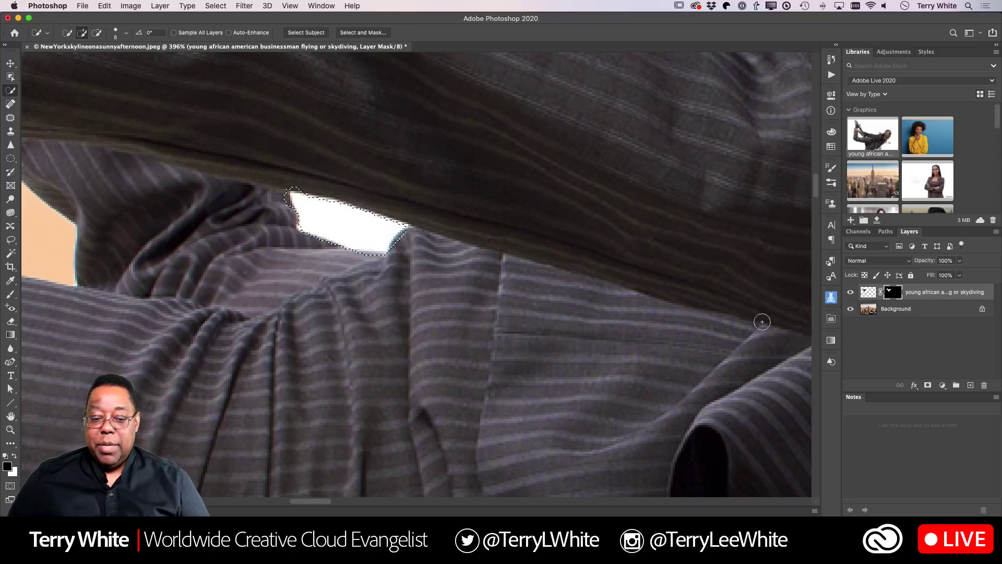
key(alt+BackSpace)
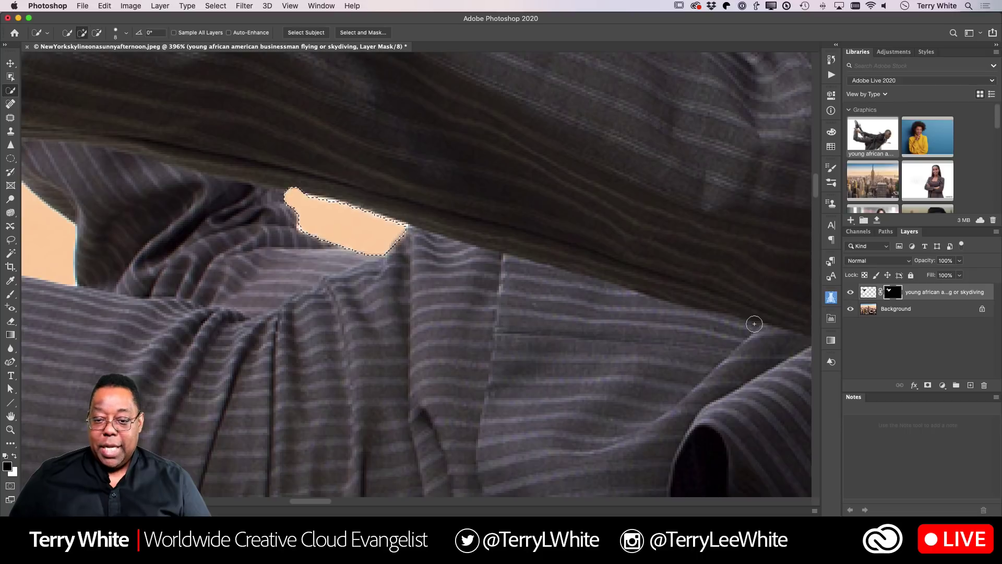
key(super+d)
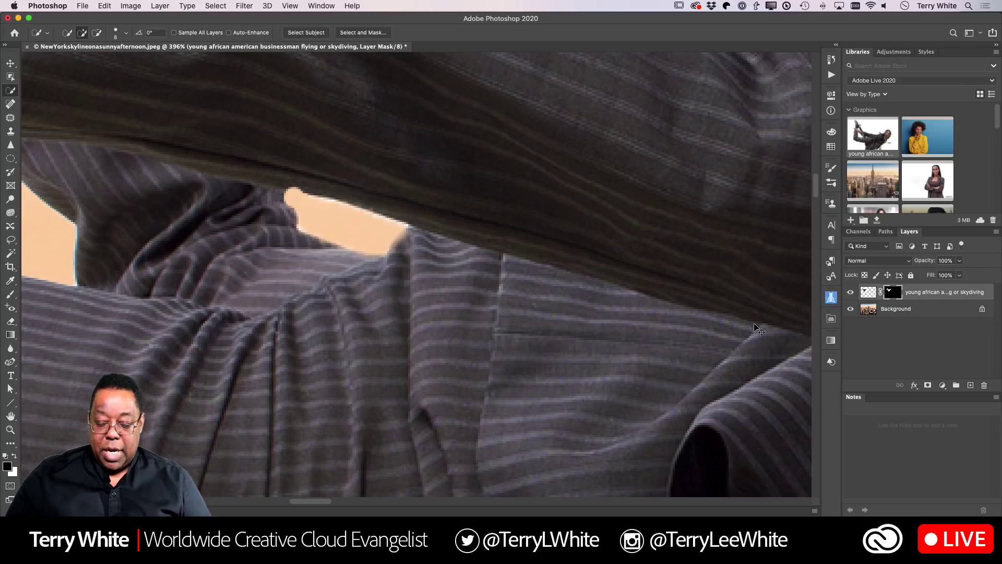
Examine the businessman's cutout edges up close around the shoes, hands, face, tie and jacket
key(super+0)
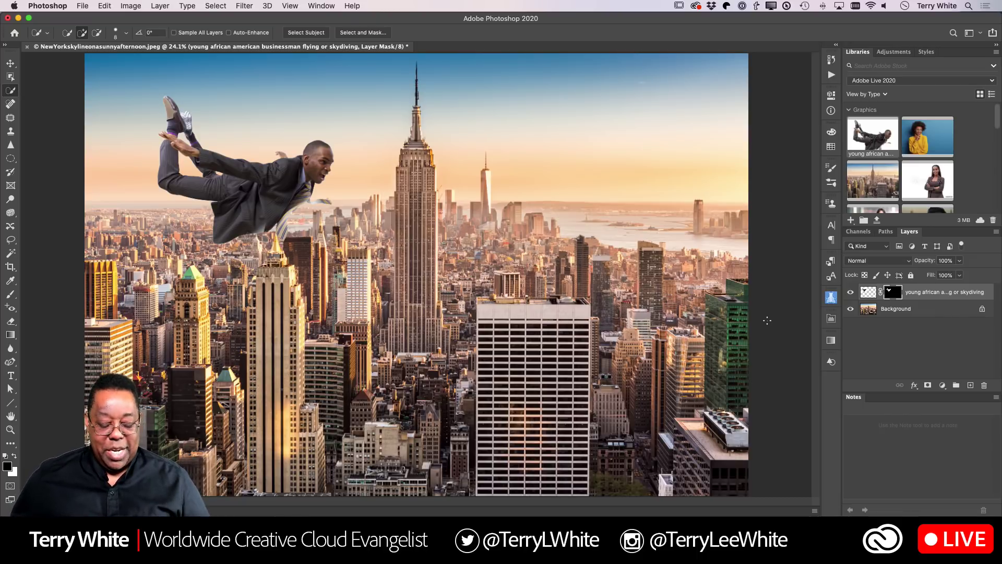
key(z)
drag(192, 136, 178, 156)
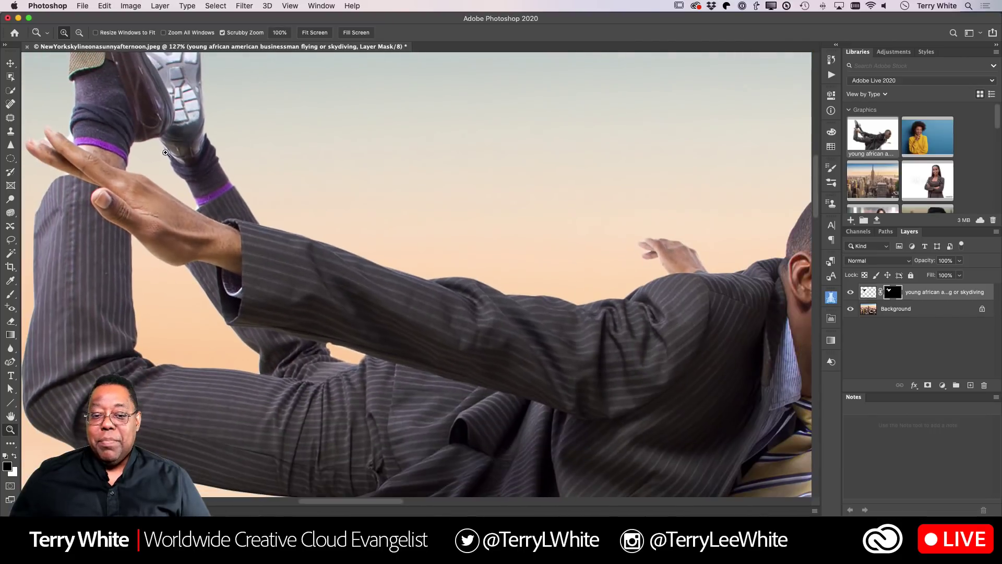
scroll(196, 123, up, 5)
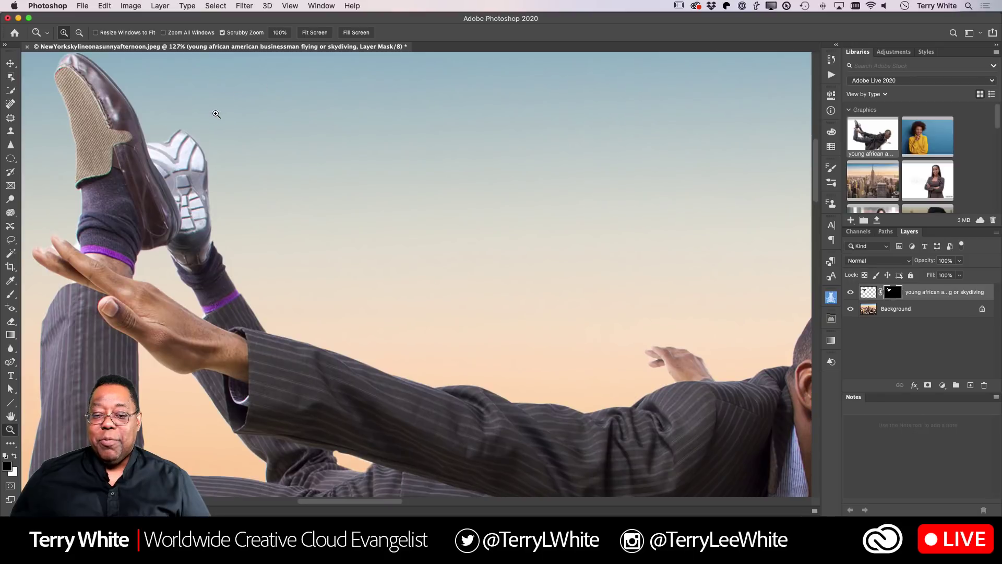
drag(528, 376, 78, 161)
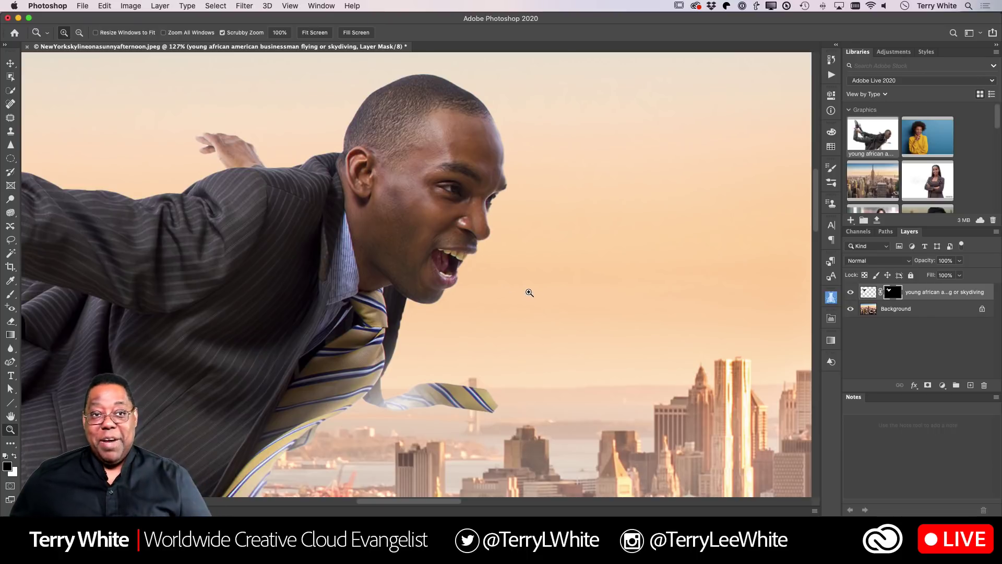
drag(126, 349, 620, 380)
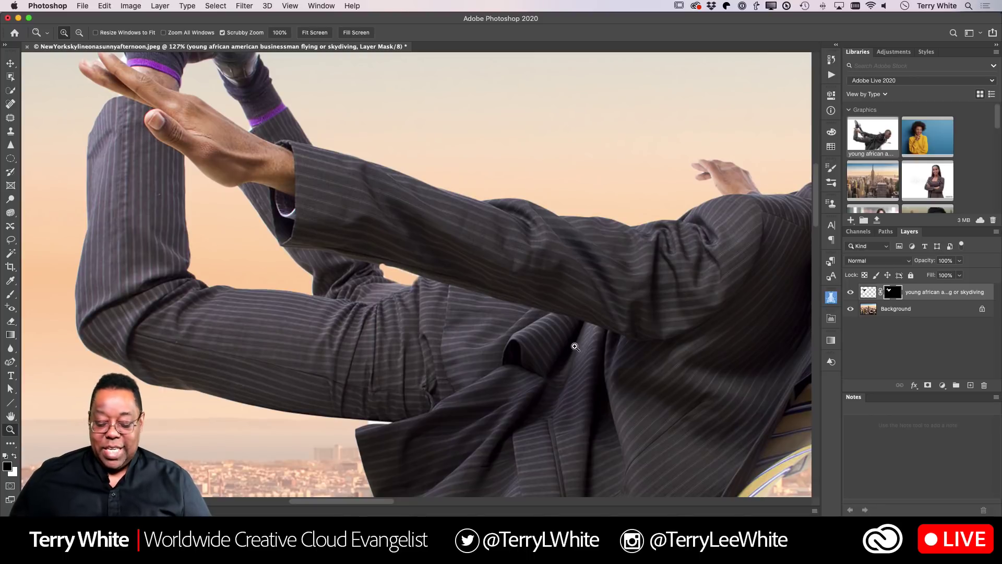
key(super+0)
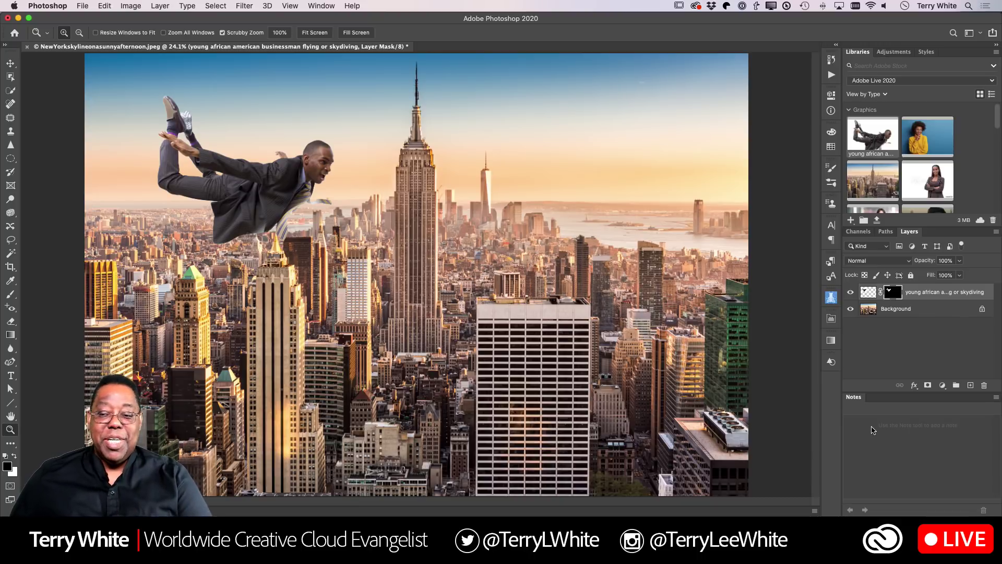
Load the businessman's layer mask as a selection and copy that area of the Background to a new layer
super+click(892, 293)
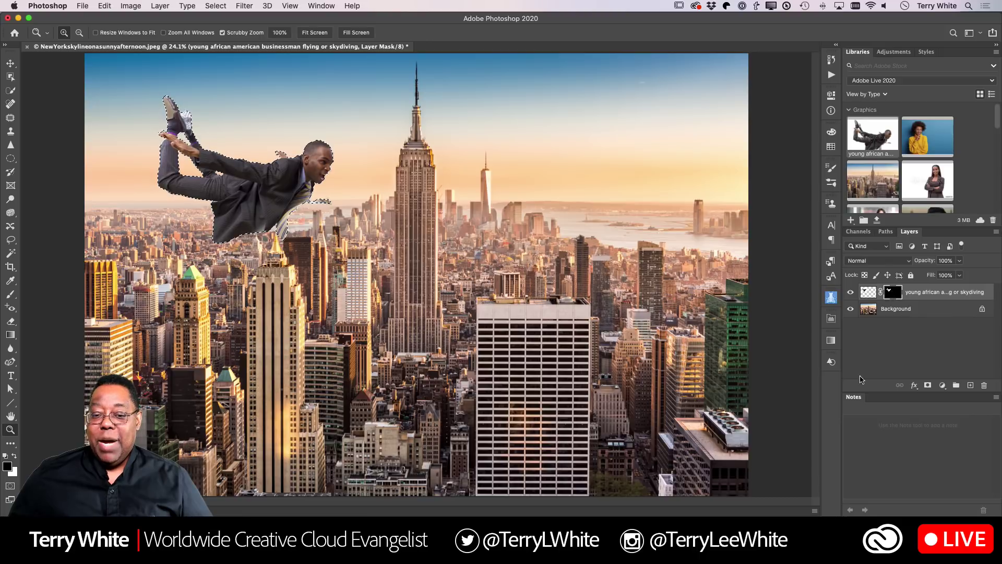
drag(234, 209, 157, 292)
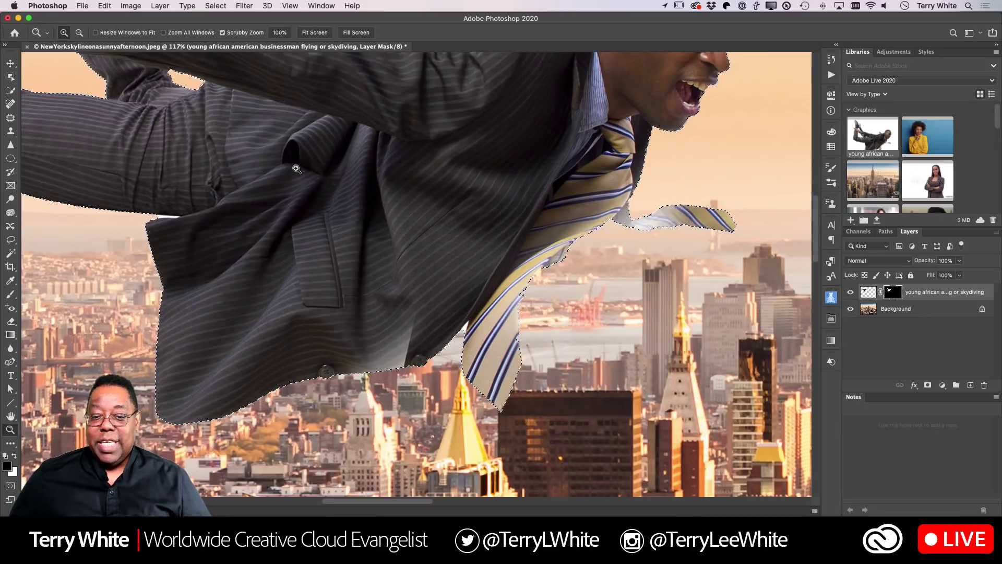
key(super+0)
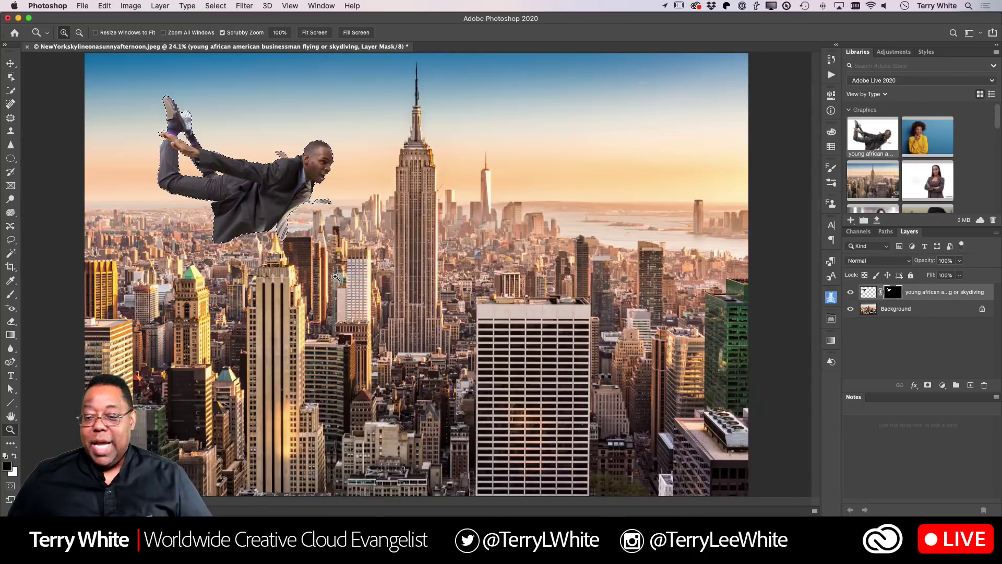
click(869, 311)
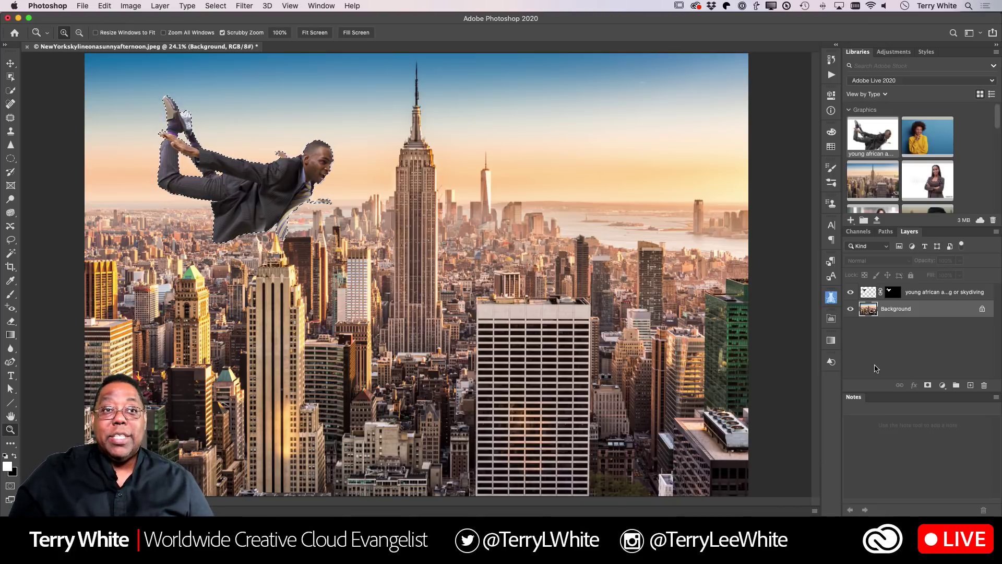
key(super+j)
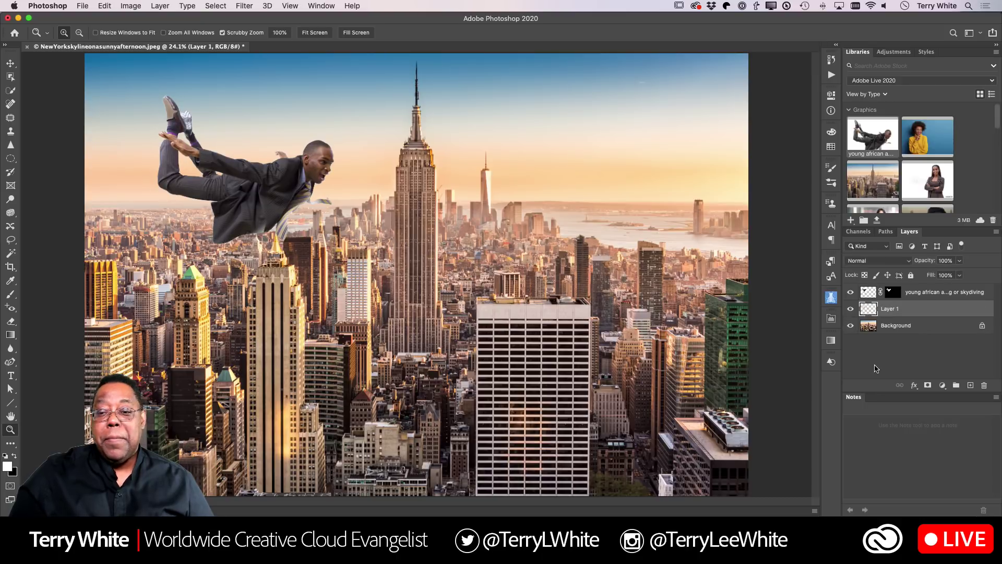
View the copied skyline silhouette layer in isolation and restore the visibility of all layers
key(alt)
alt+click(851, 310)
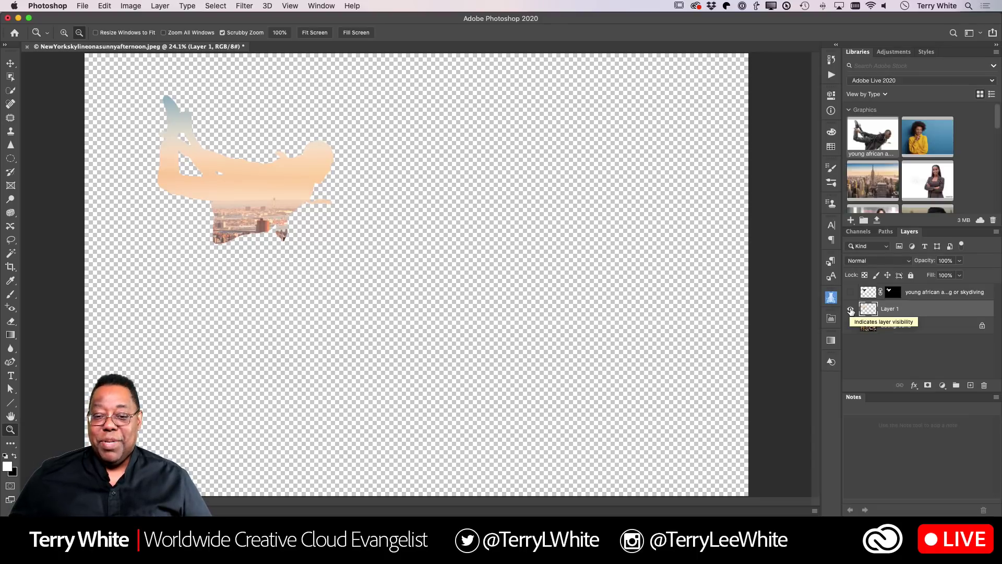
alt+click(851, 310)
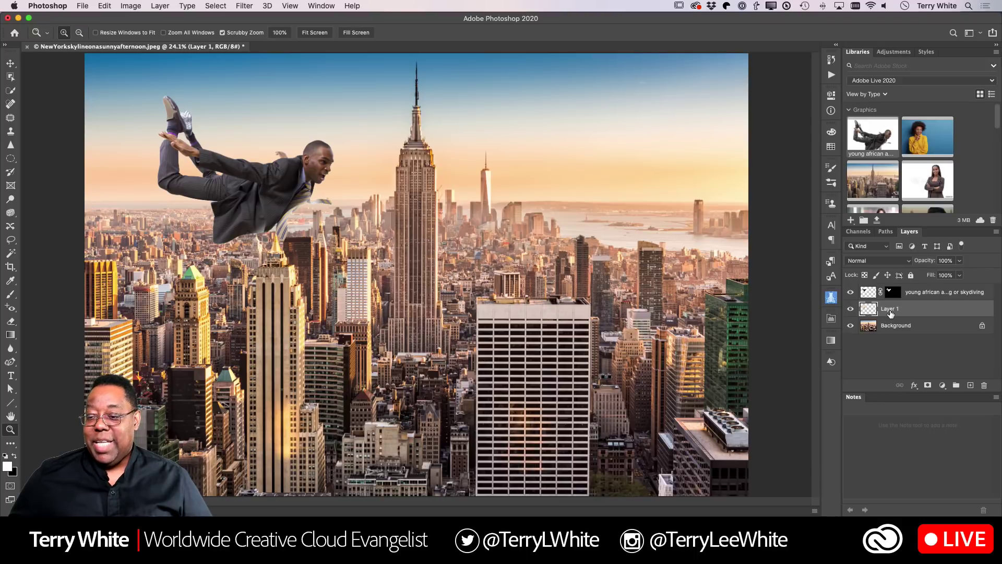
Move the skyline silhouette layer above the businessman layer and toggle its visibility to compare, leaving it shown
drag(891, 310, 891, 290)
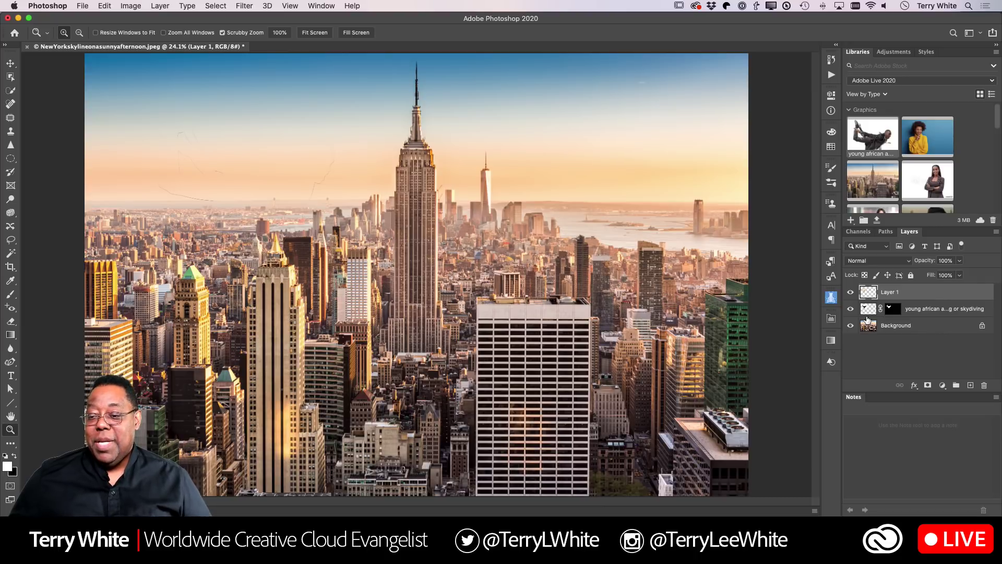
click(850, 295)
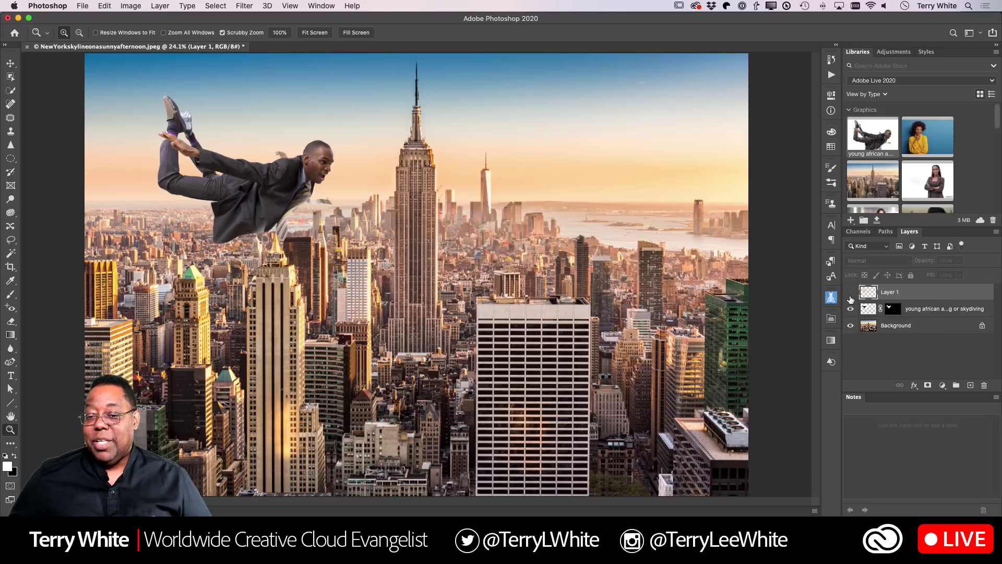
click(850, 293)
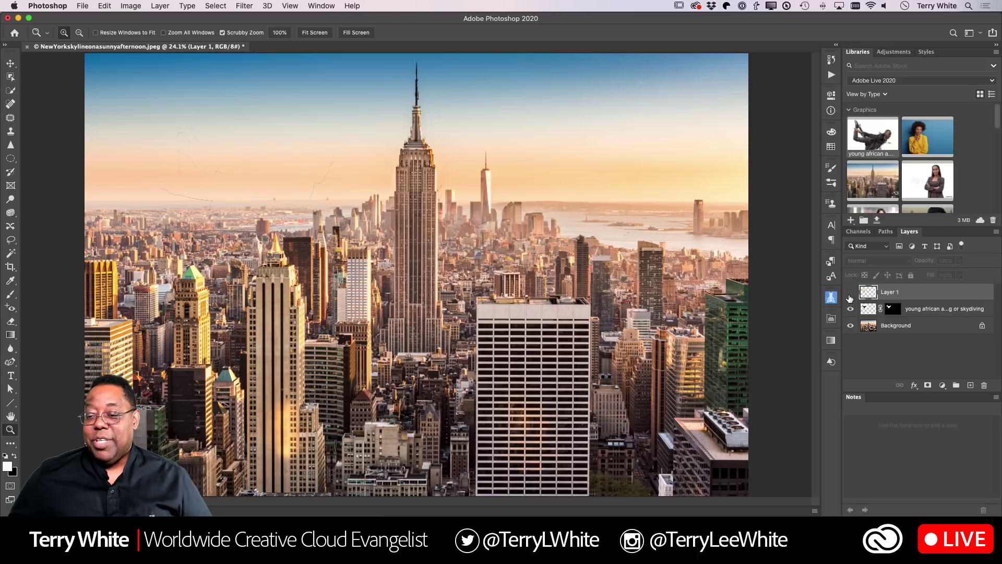
click(850, 294)
click(849, 296)
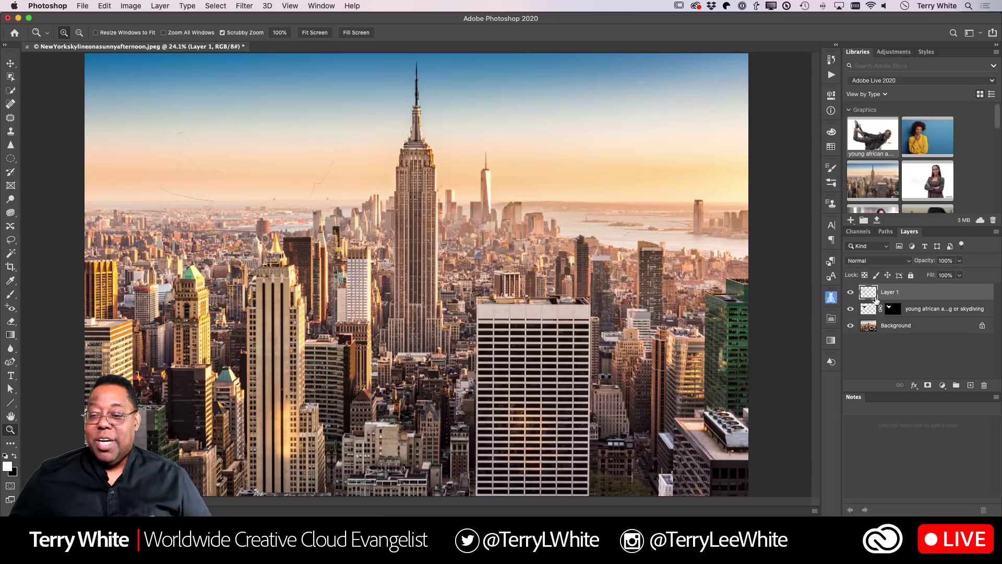
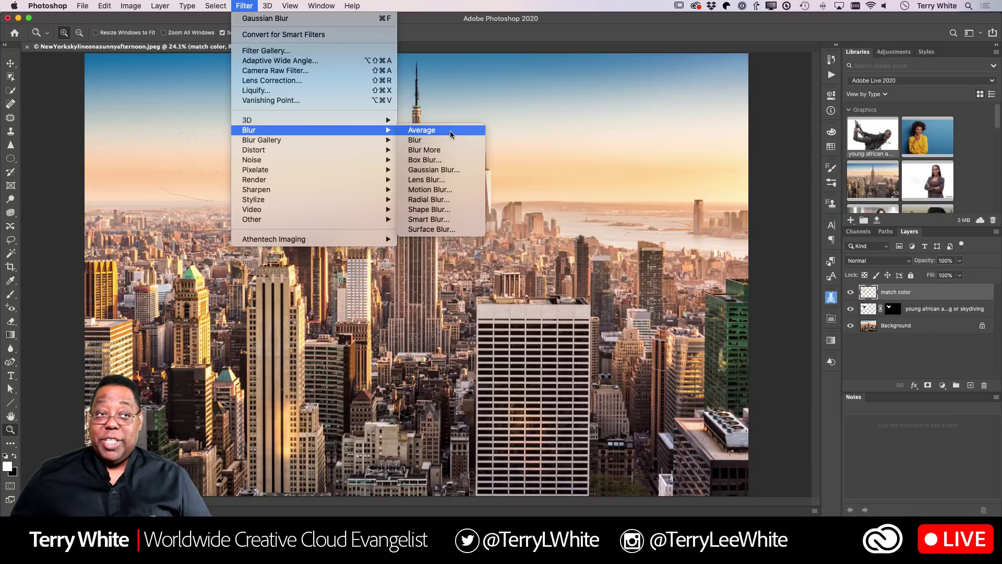
Apply the Average blur to the match color layer and set its blend mode to Color
click(450, 131)
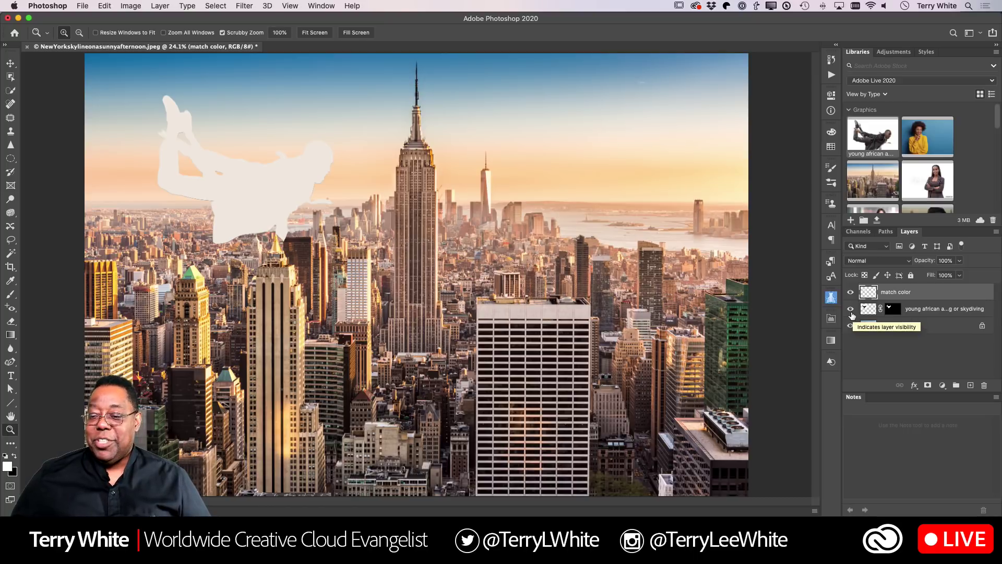
click(866, 263)
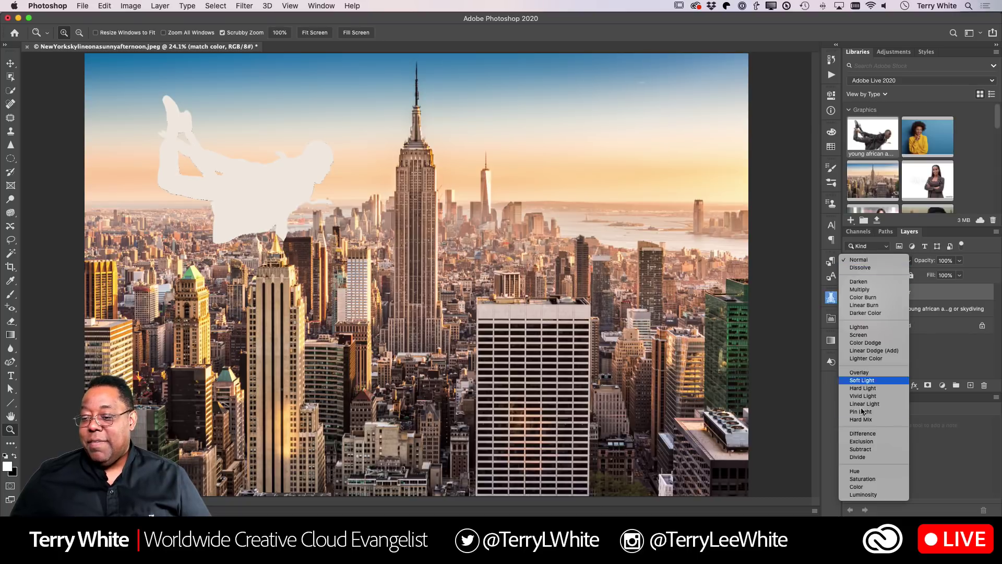
click(884, 487)
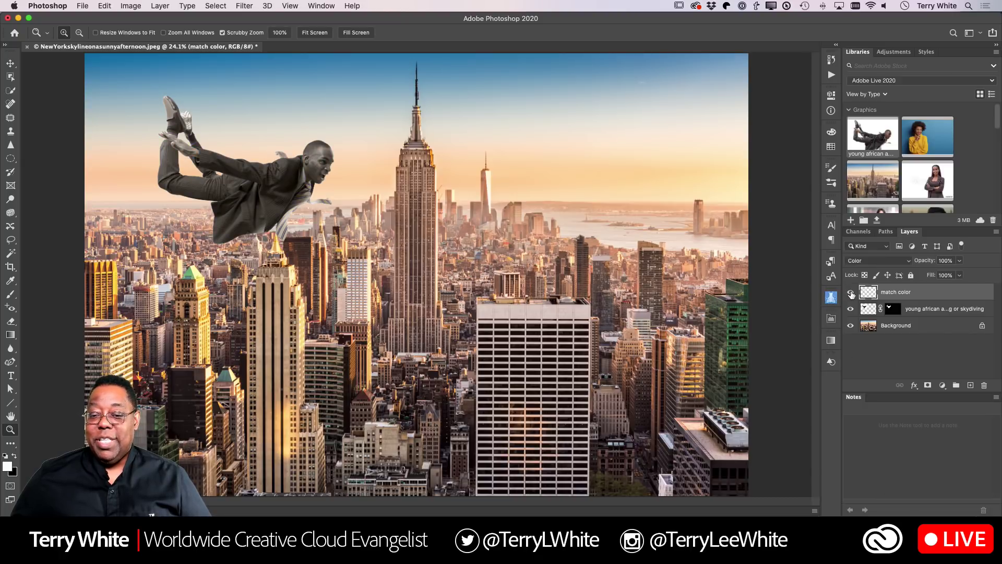
Compare the businessman up close with the businessman and match color layers toggled off and on, leaving both shown
drag(286, 144, 355, 186)
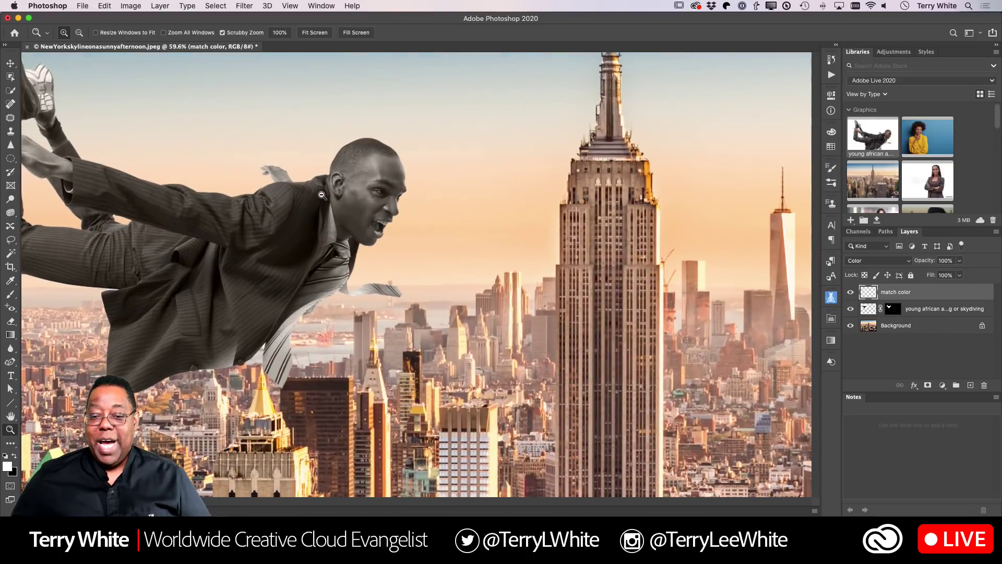
click(850, 308)
click(850, 309)
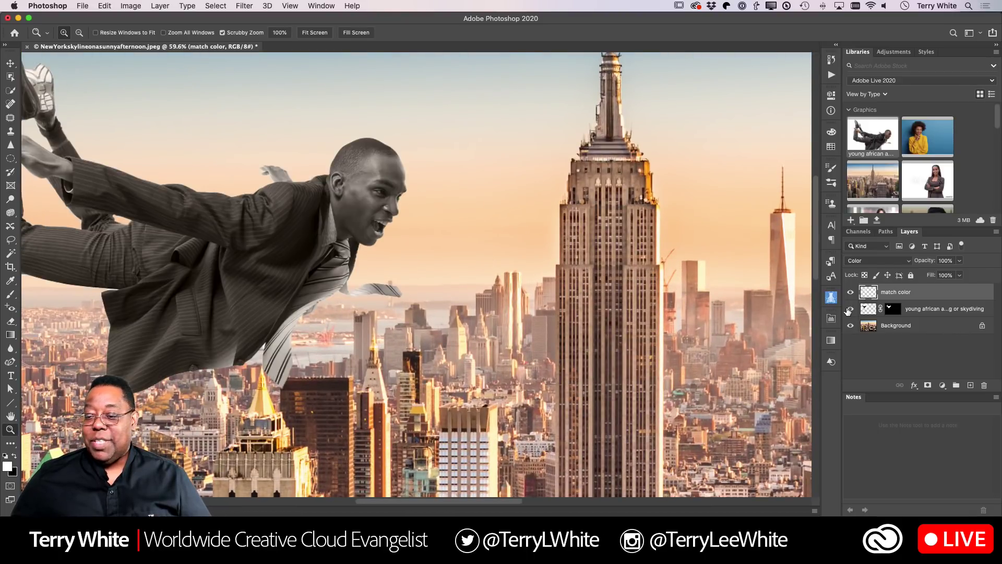
click(850, 292)
click(850, 292)
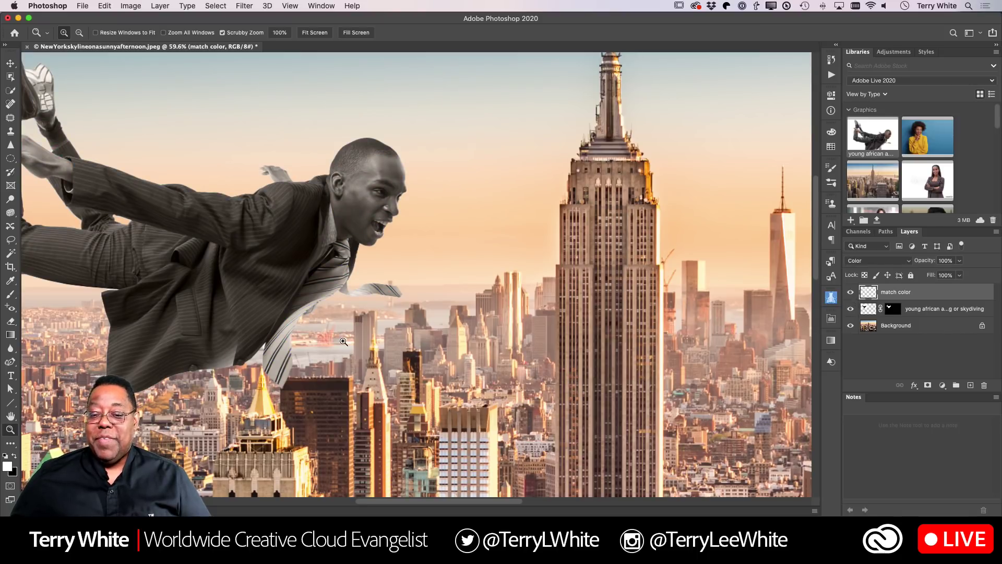
drag(274, 291, 391, 294)
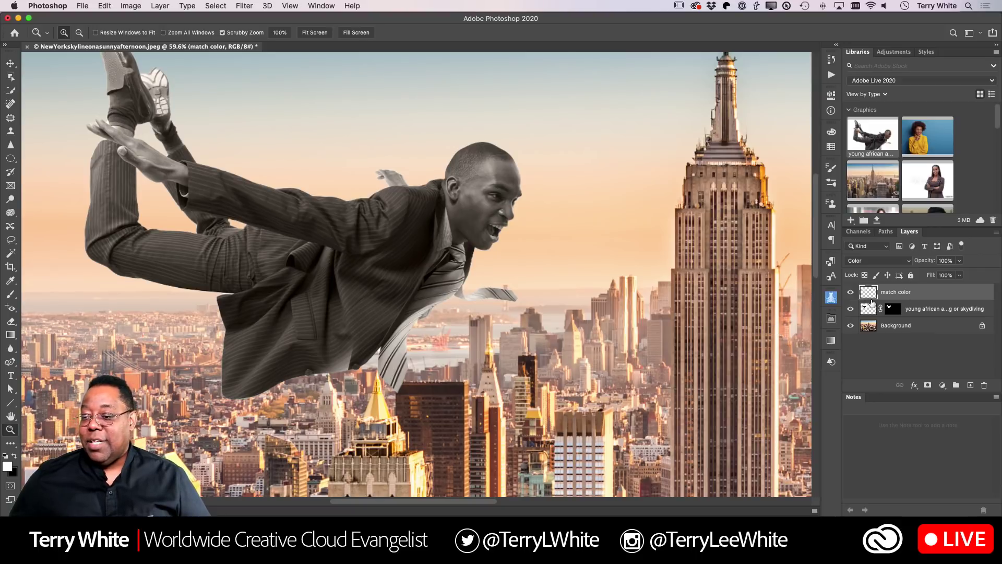
Set the match color layer's opacity to 30% and its fill to 35%
click(946, 259)
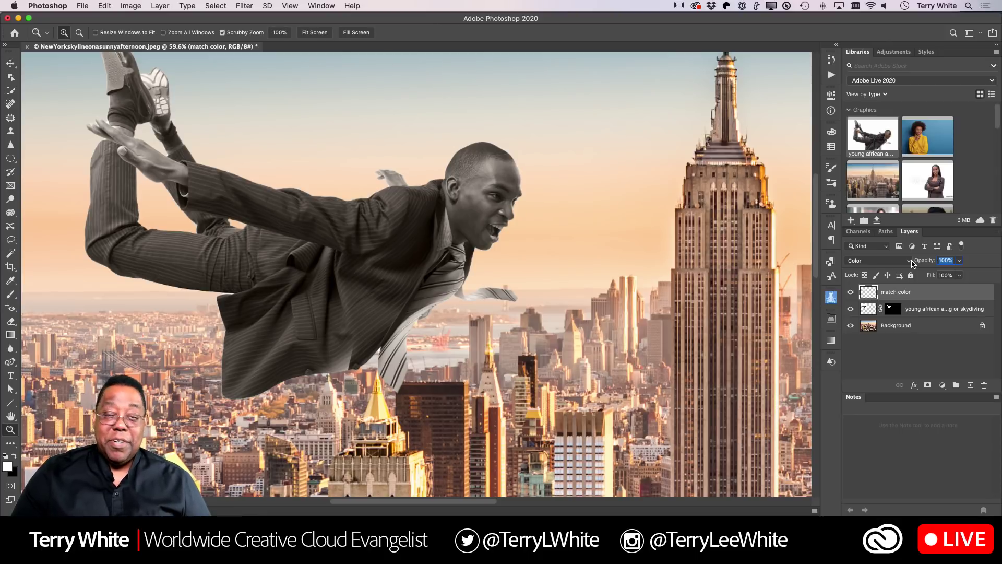
text(30)
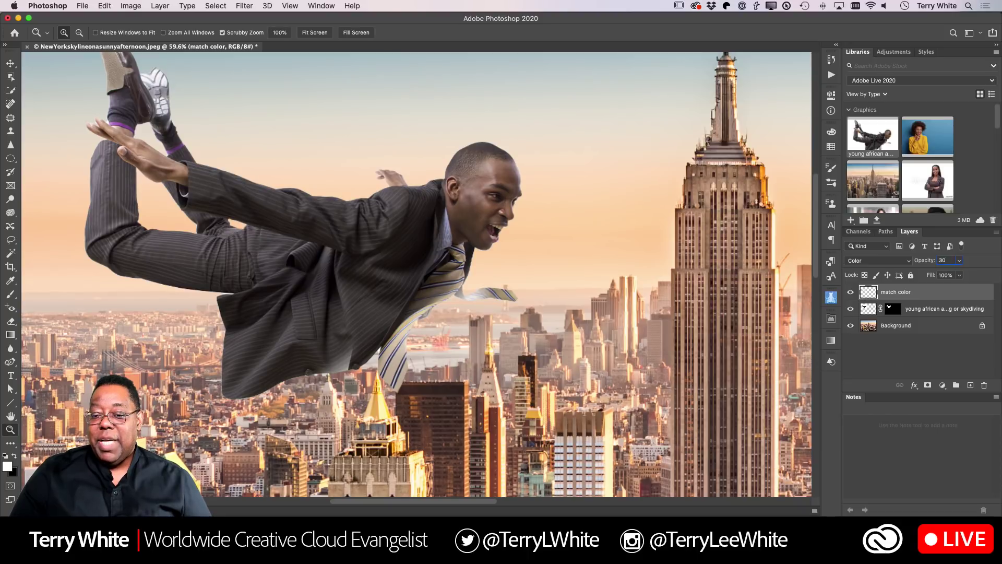
key(Tab)
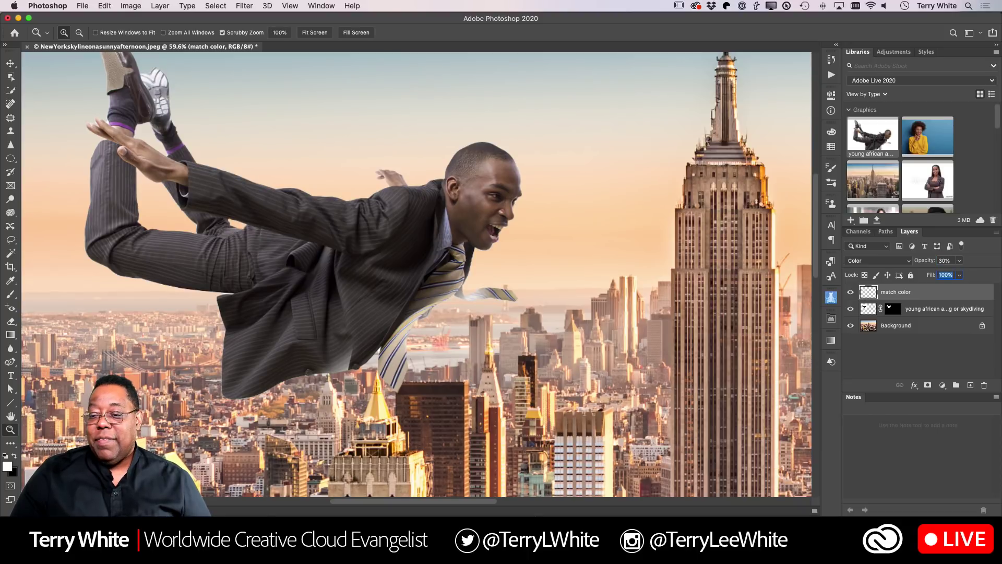
text(35)
key(Tab)
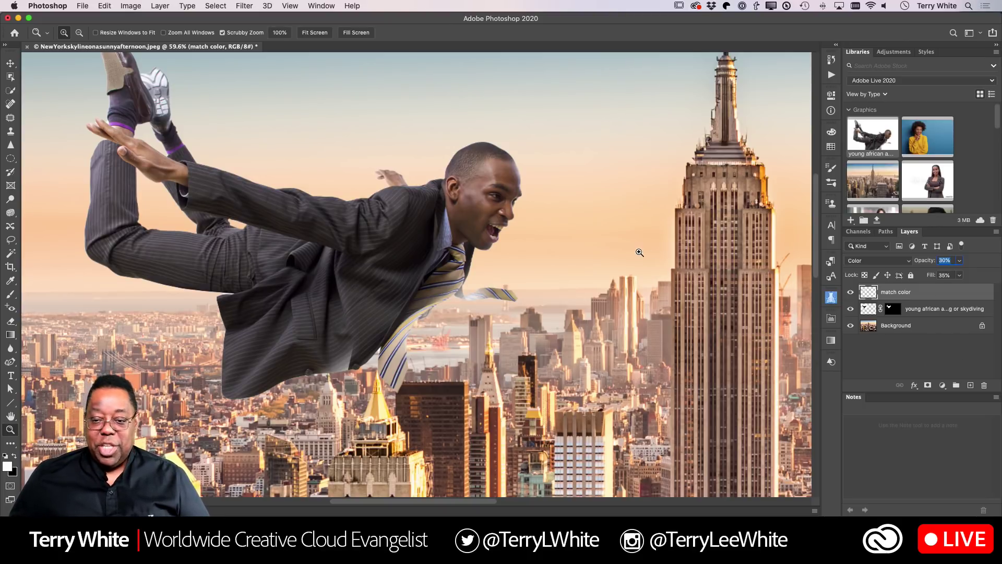
Examine the color effect on the businessman's face and hair close up by toggling the match color layer, leaving it shown
drag(491, 230, 518, 244)
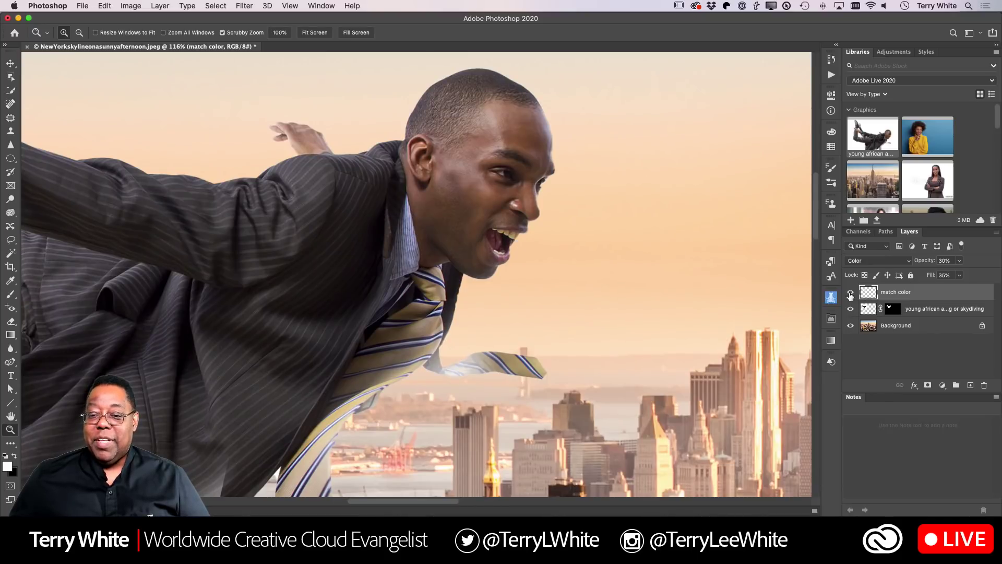
click(850, 293)
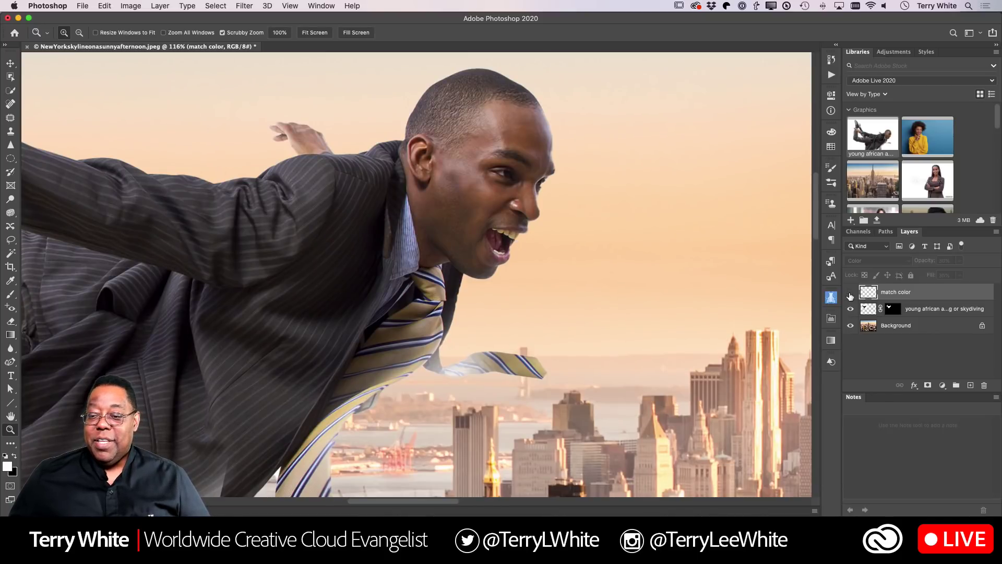
click(849, 293)
click(850, 293)
drag(469, 99, 522, 98)
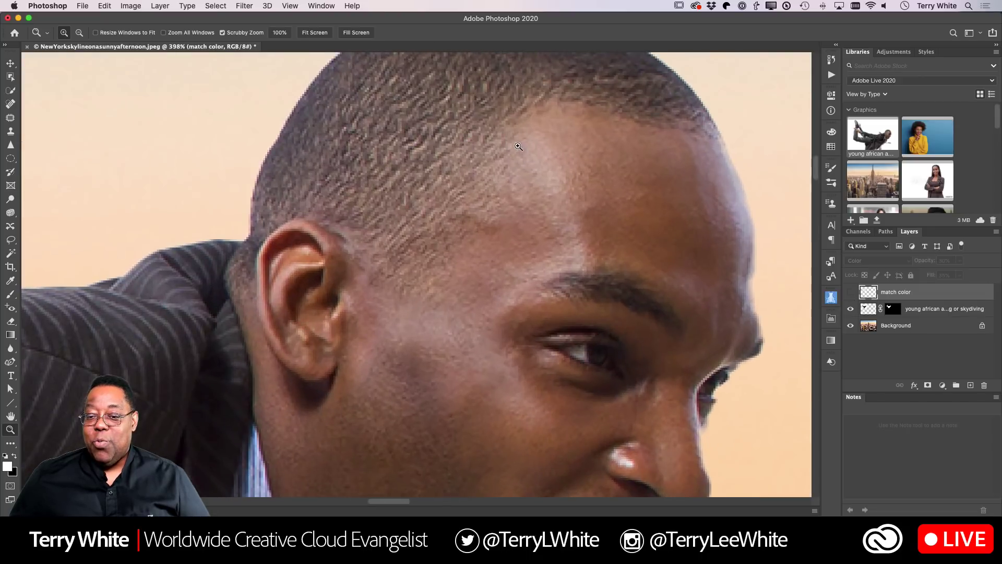
click(853, 293)
click(852, 294)
click(853, 294)
click(852, 294)
click(852, 294)
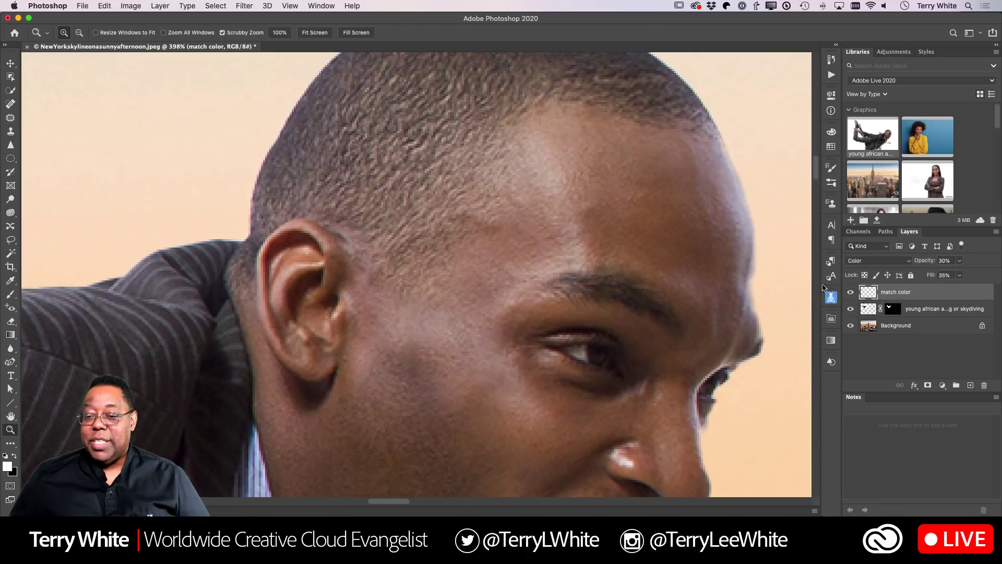
Set the match color layer's opacity to 50%
click(953, 261)
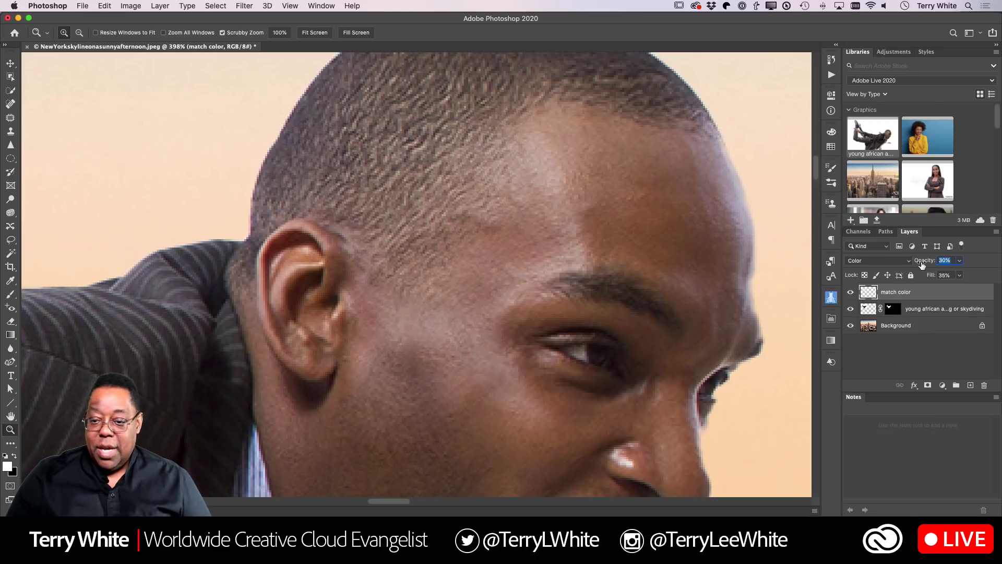
key(BackSpace)
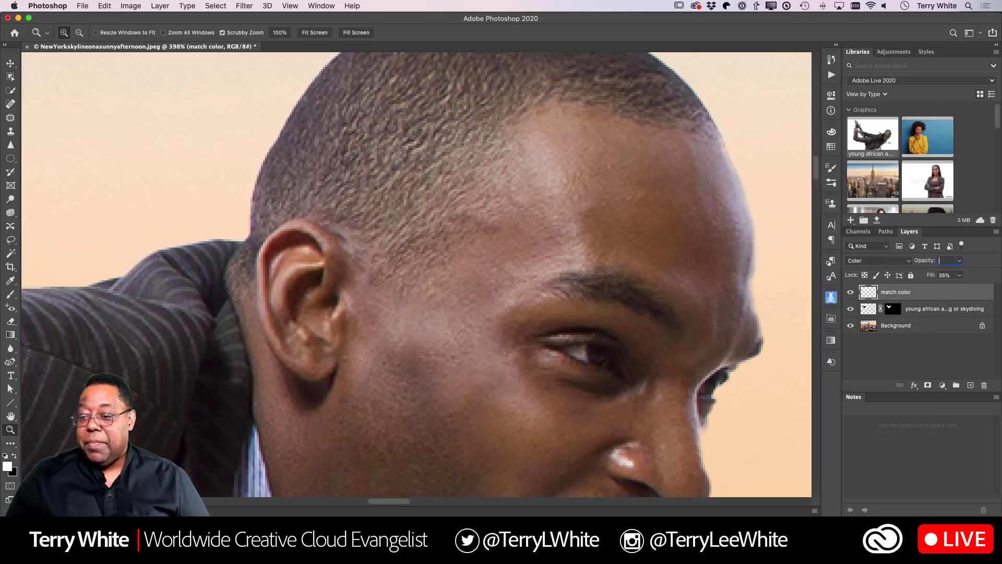
text(50)
key(Tab)
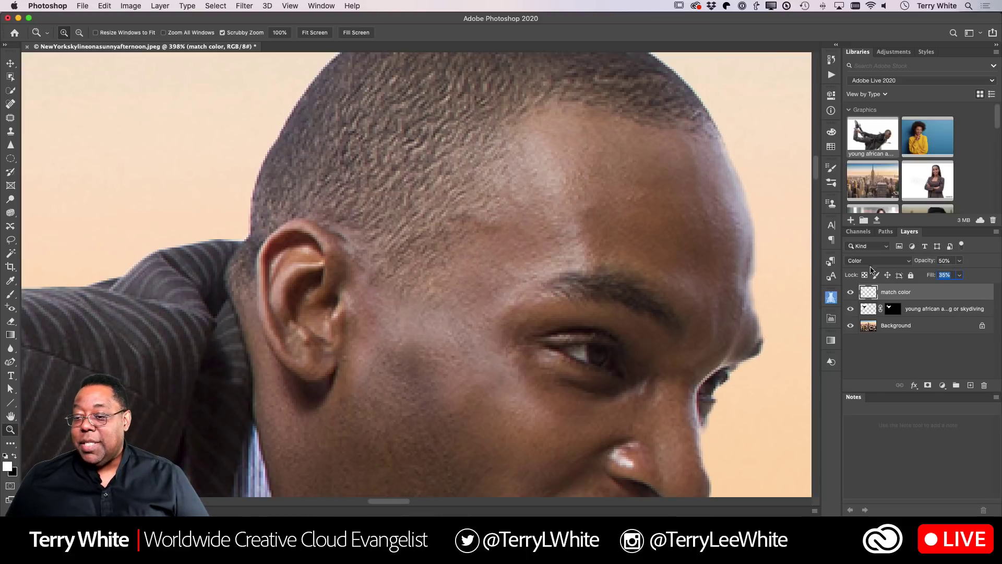
Compare the businessman's skin tone with and without the match color layer, leaving the layer shown
click(850, 292)
click(850, 293)
click(850, 294)
click(850, 294)
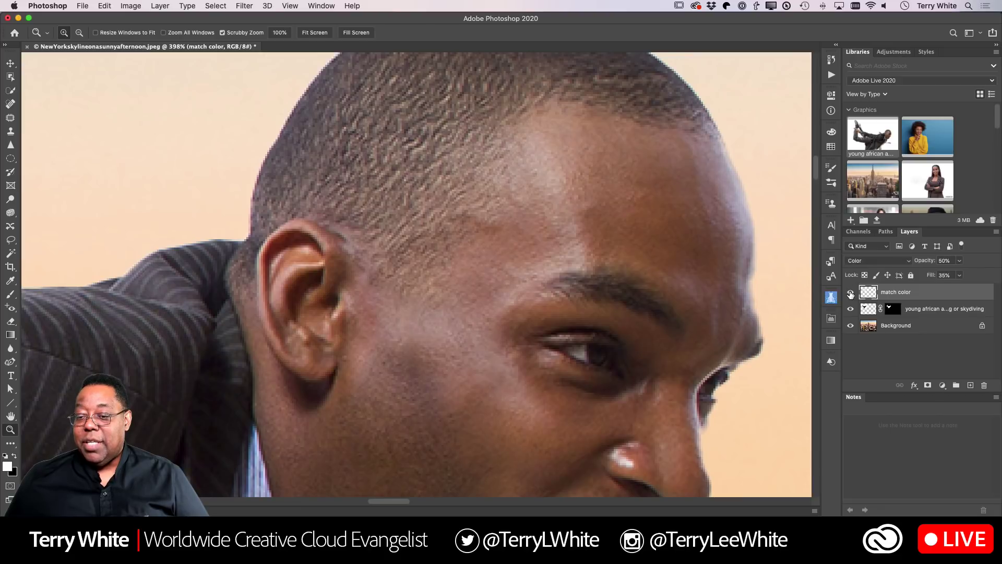
click(850, 294)
click(850, 294)
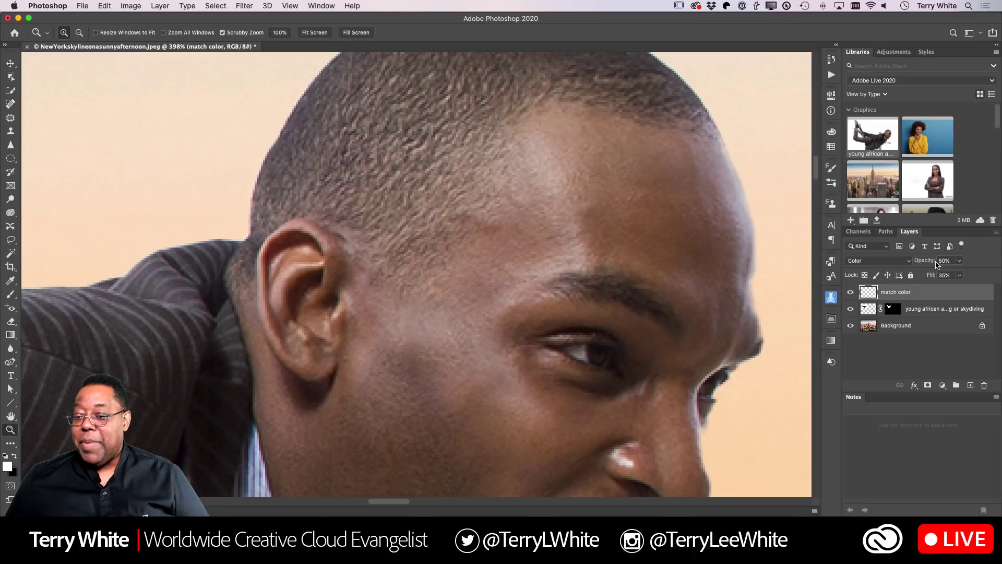
Raise the match color layer's opacity to 73% and fit the whole composite in view
mouse_move(925, 262)
mouse_down()
mouse_move(940, 264)
mouse_move(928, 277)
mouse_up()
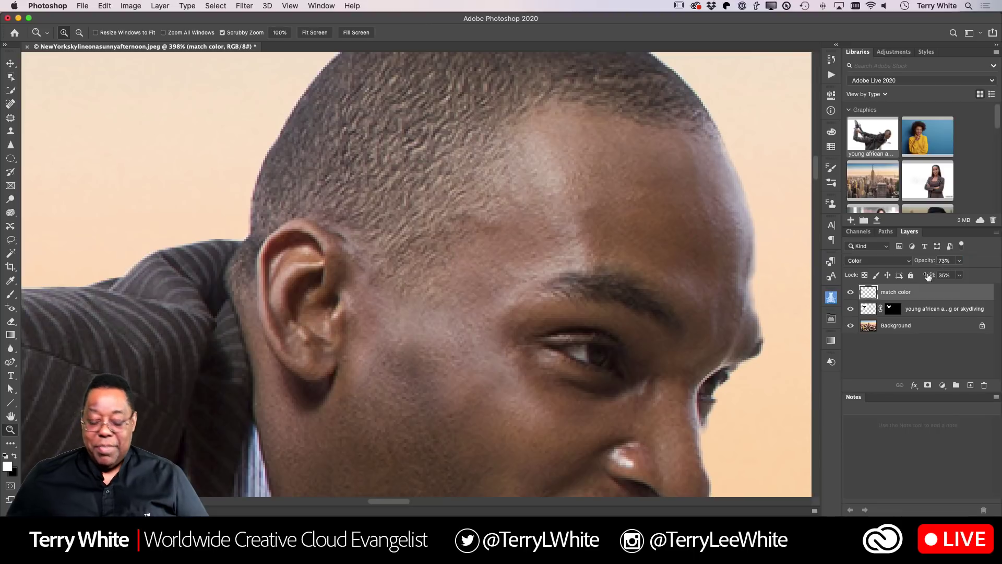
key(super+0)
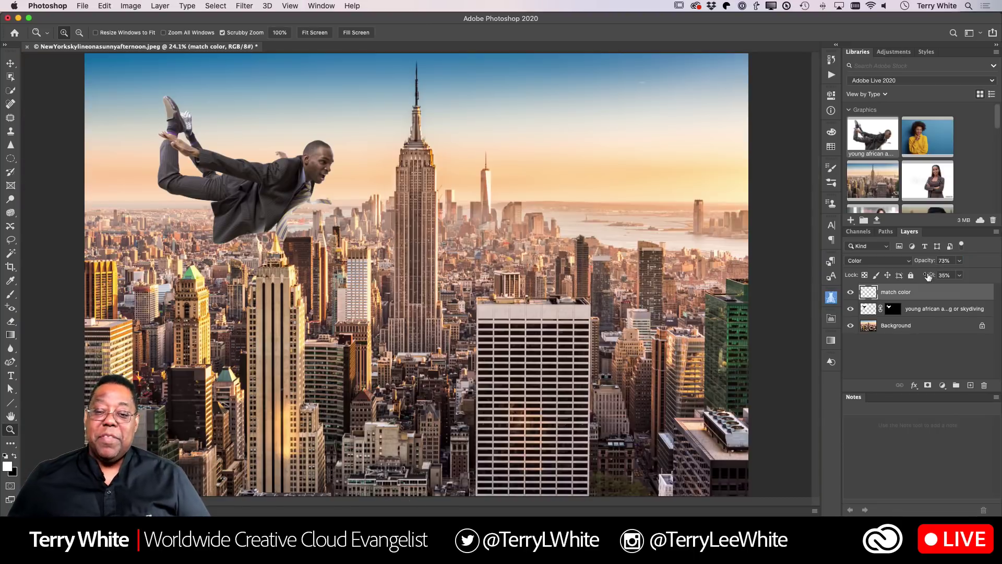